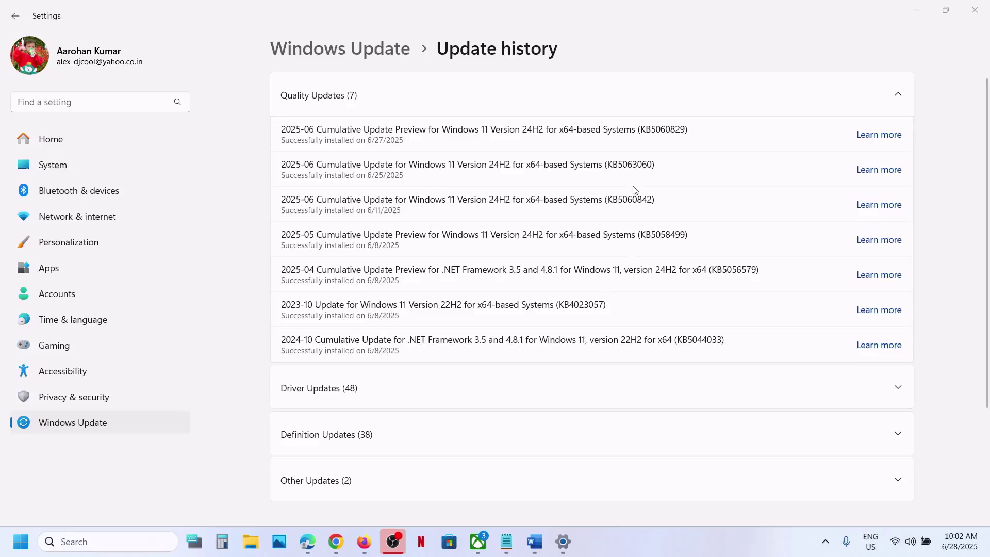
Examine update KB5060829 in Update history and error code 0x80073712 in the Word document, then minimize Word.
{"action": "double_click", "coordinate": [664, 128]}
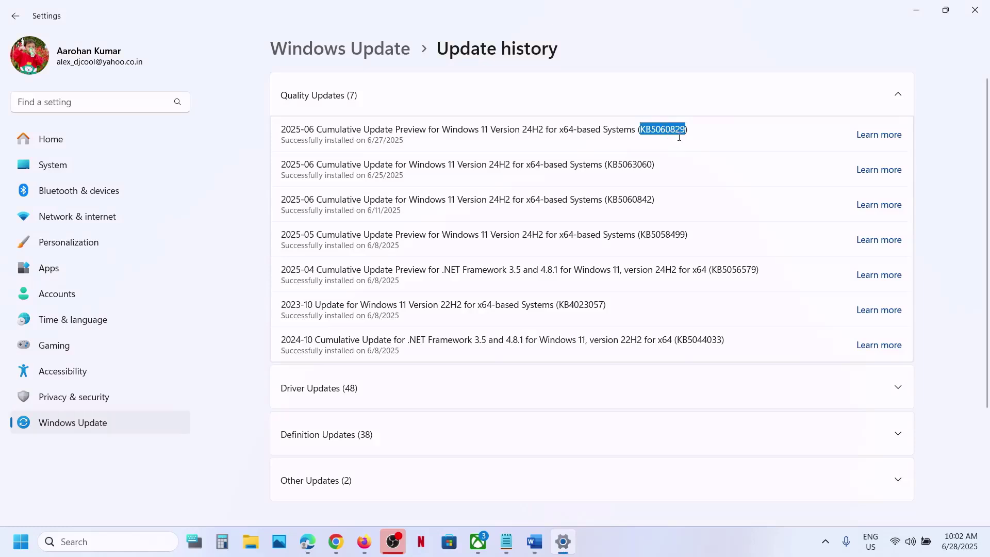
{"action": "left_click", "coordinate": [534, 542]}
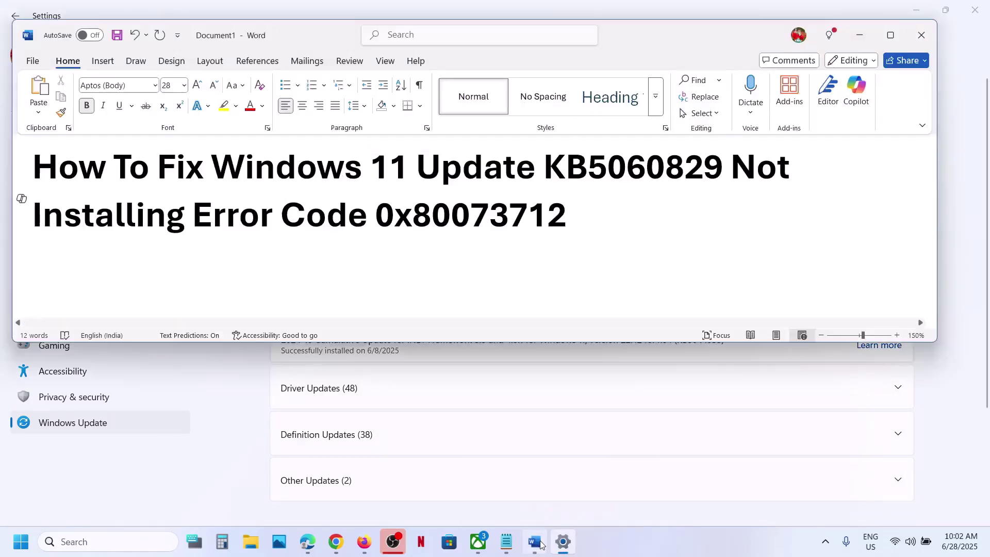
{"action": "left_click_drag", "start_coordinate": [383, 218], "coordinate": [600, 209]}
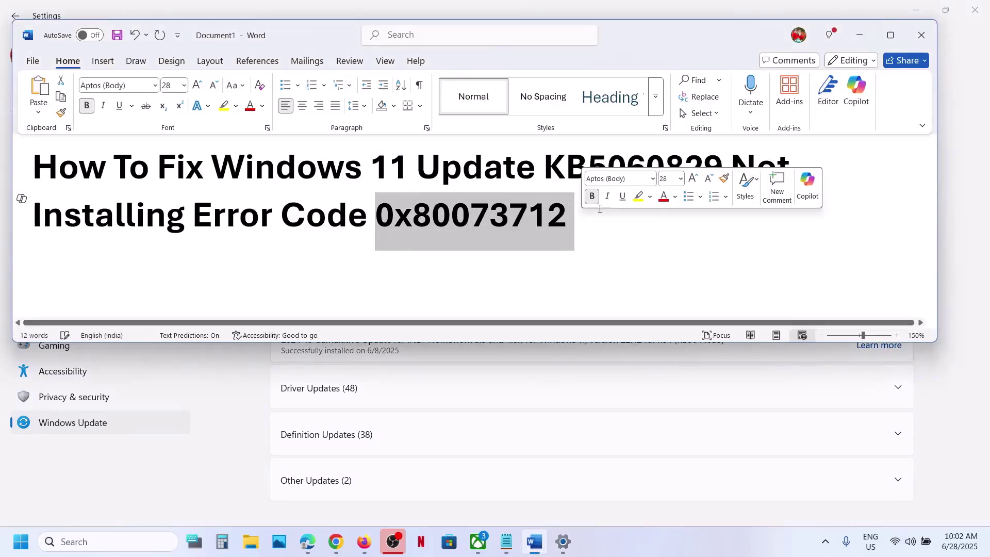
{"action": "left_click", "coordinate": [864, 41]}
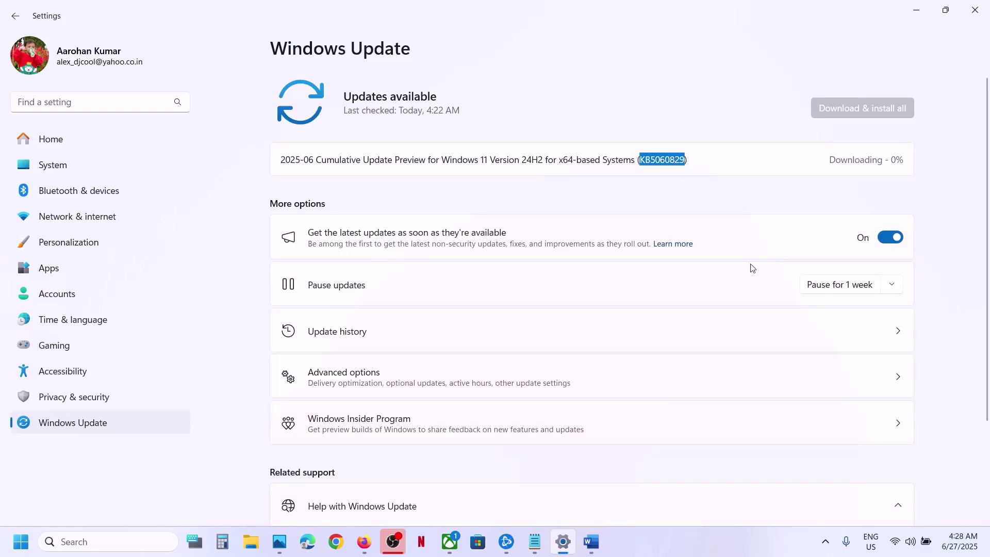
Pause Windows updates for 1 week and resume them.
{"action": "left_click", "coordinate": [834, 291]}
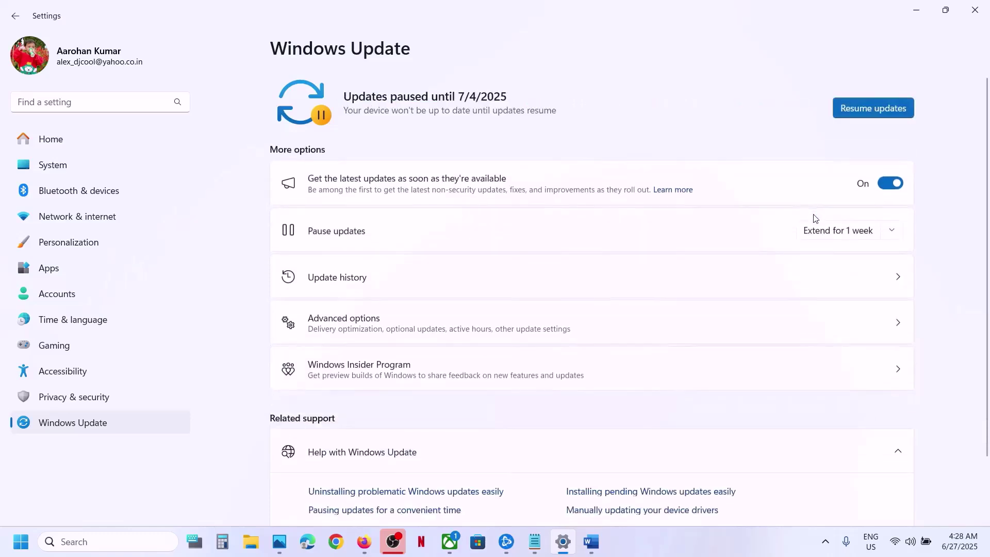
{"action": "left_click", "coordinate": [859, 115]}
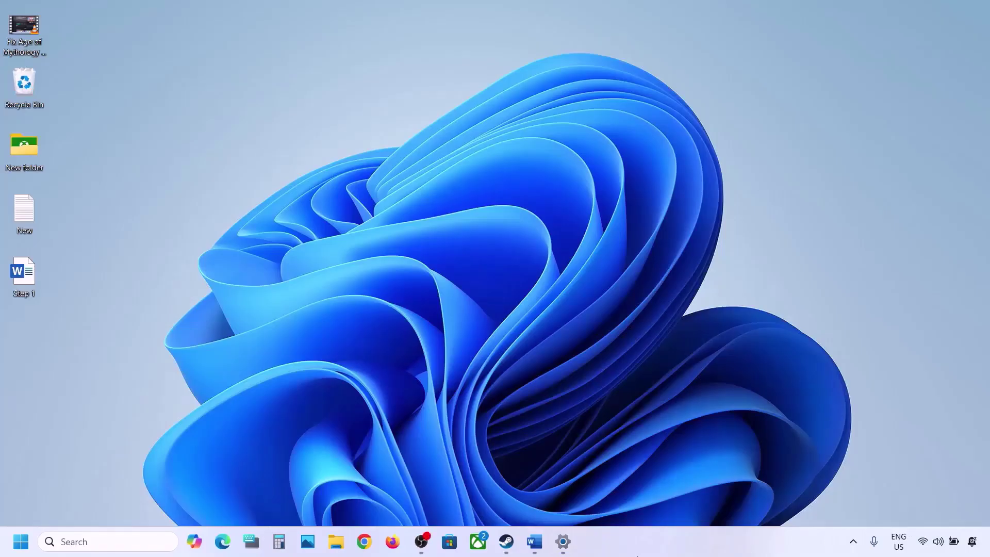
Switch to the Word notes and highlight "Start App Readiness Service" in Step 1, then minimize the document.
{"action": "left_click", "coordinate": [534, 541]}
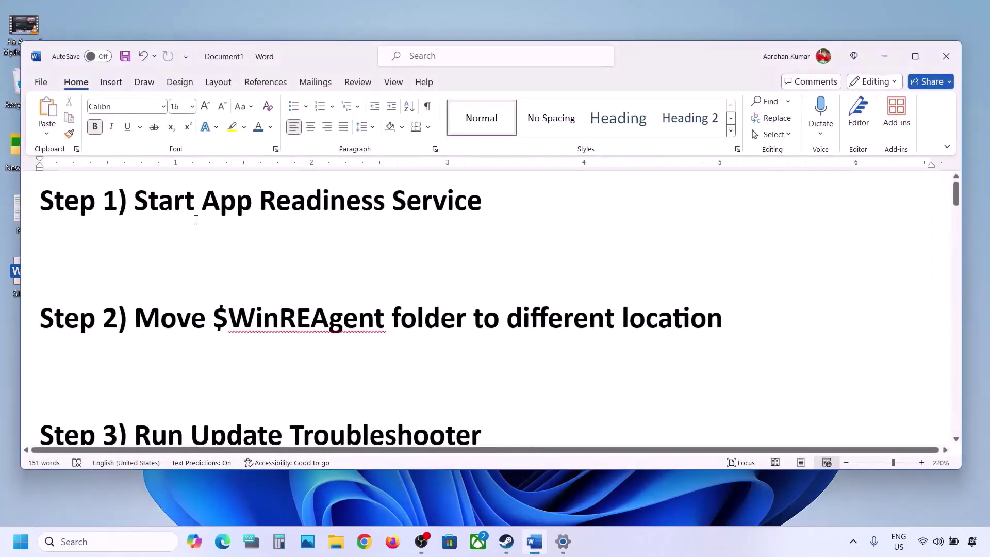
{"action": "left_click_drag", "start_coordinate": [147, 202], "coordinate": [487, 206]}
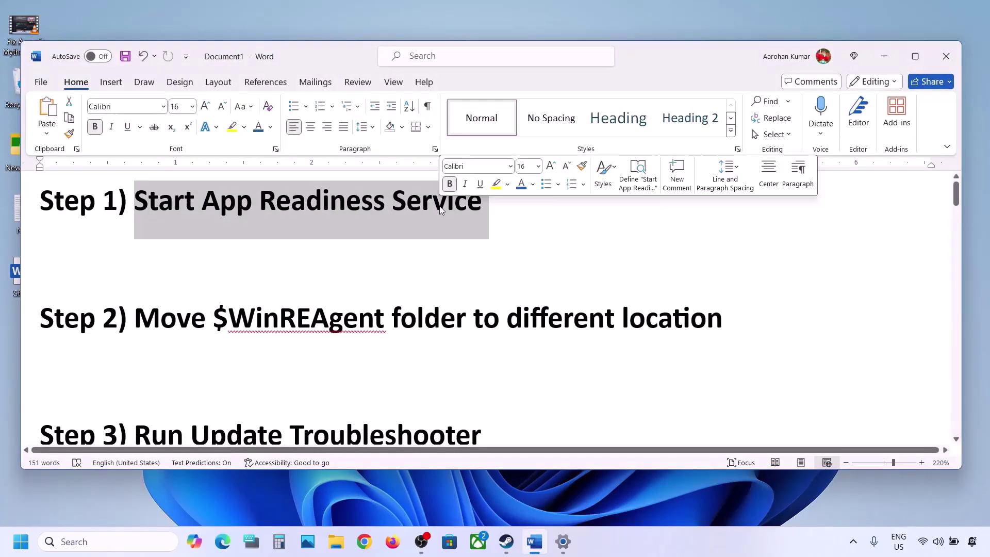
{"action": "left_click", "coordinate": [884, 57]}
Search for services, open the Services console and show the properties of the App Readiness service.
{"action": "left_click", "coordinate": [149, 536]}
{"action": "type", "text": "services"}
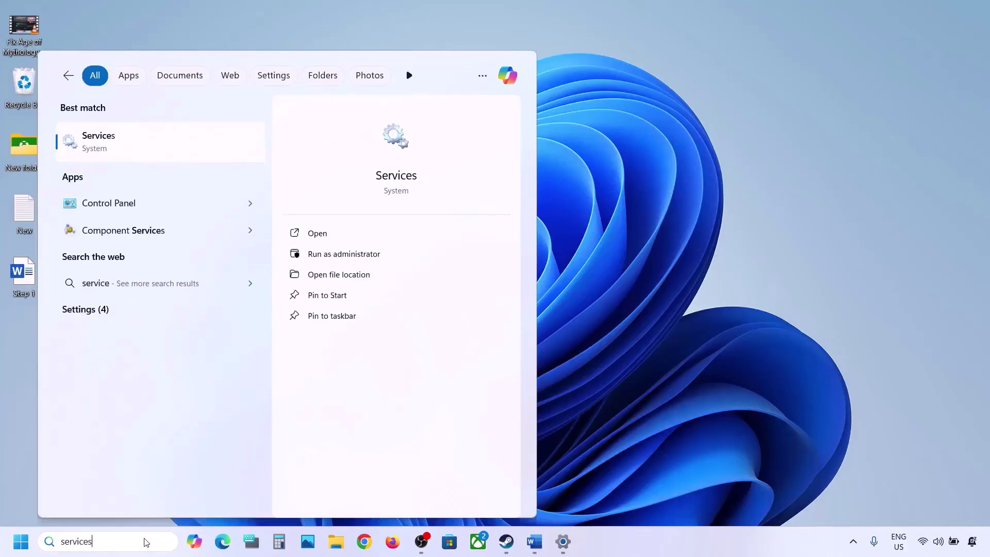
{"action": "left_click", "coordinate": [92, 153]}
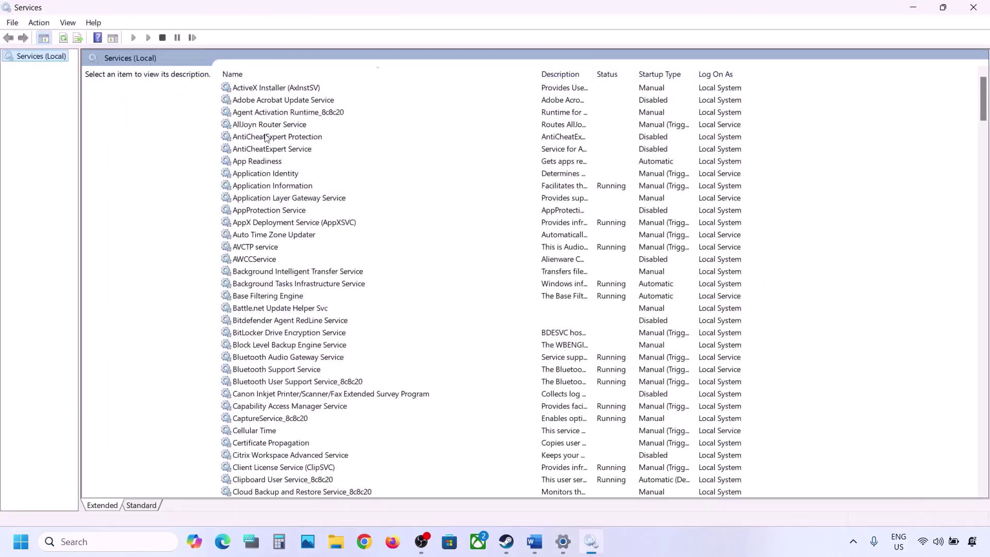
{"action": "left_click", "coordinate": [255, 162]}
{"action": "double_click", "coordinate": [300, 164]}
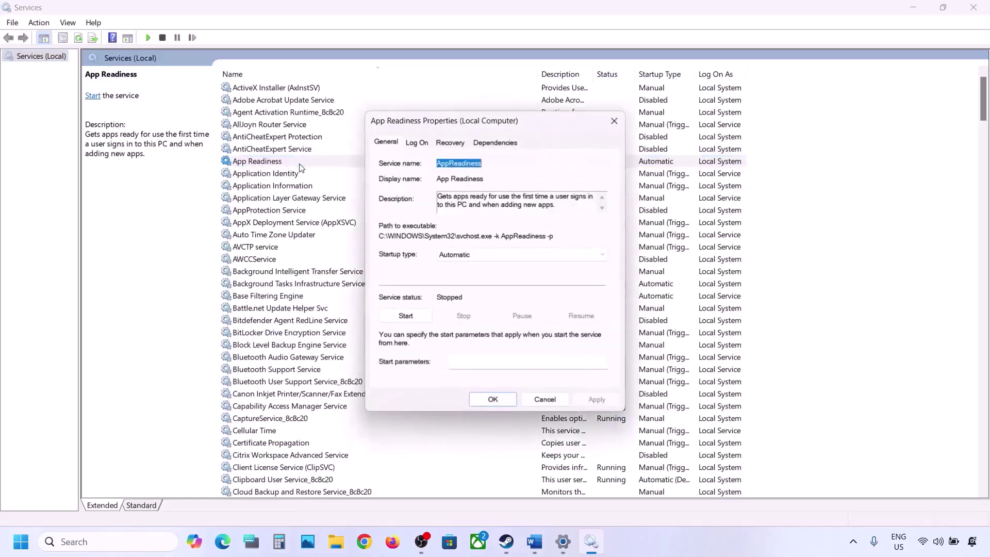
Set the App Readiness startup type to Automatic and start the service, then accept the properties and close Services.
{"action": "left_click", "coordinate": [476, 256]}
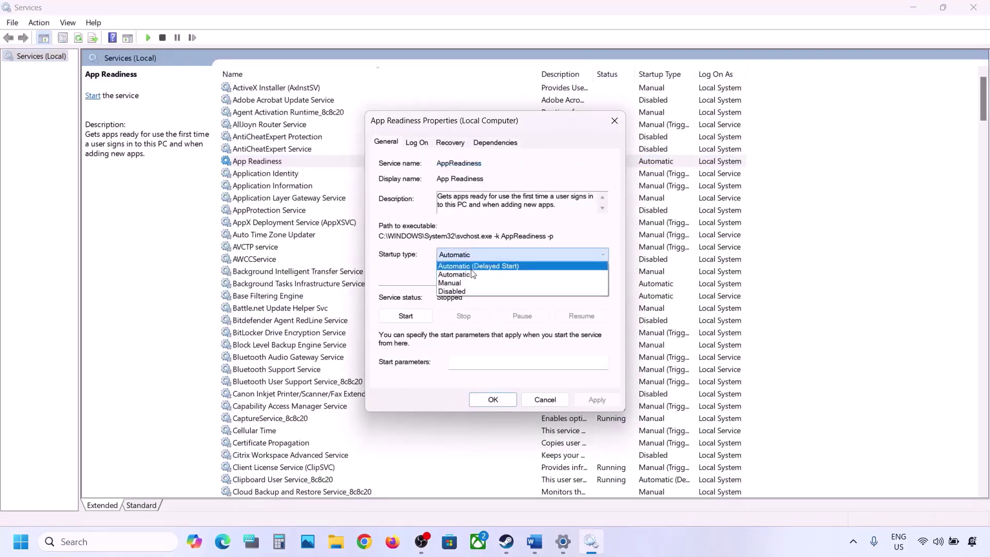
{"action": "left_click", "coordinate": [464, 262]}
{"action": "left_click", "coordinate": [589, 401]}
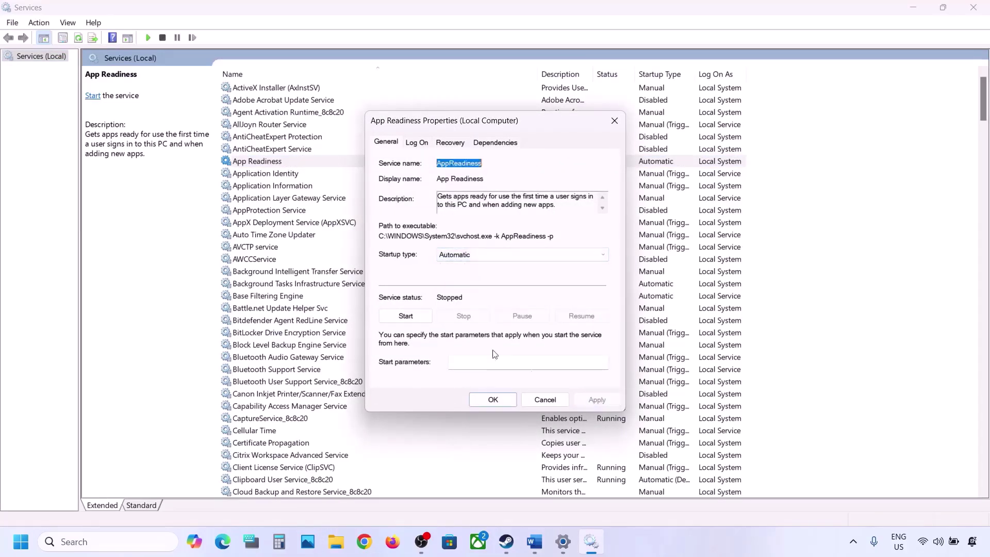
{"action": "left_click", "coordinate": [406, 315]}
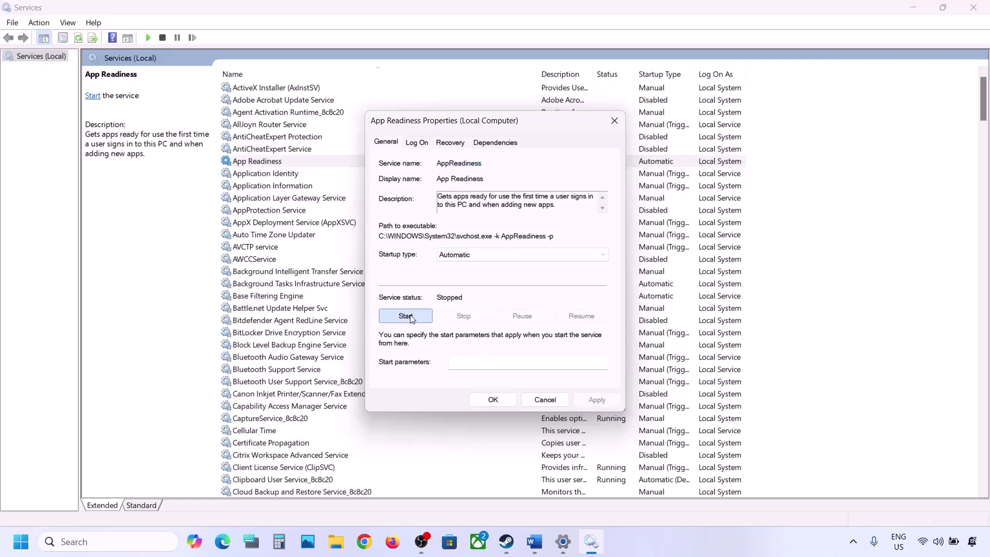
{"action": "left_click", "coordinate": [500, 403]}
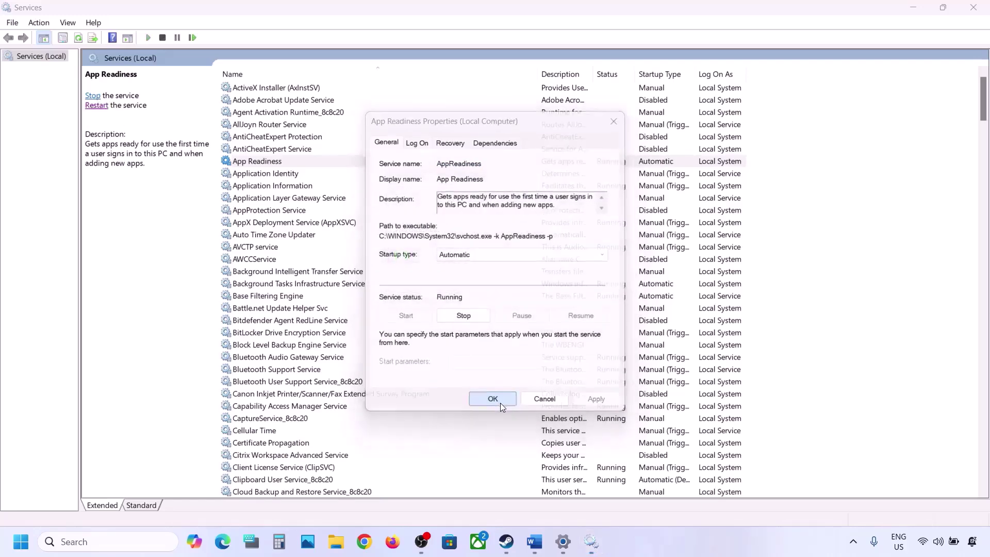
{"action": "left_click", "coordinate": [983, 7]}
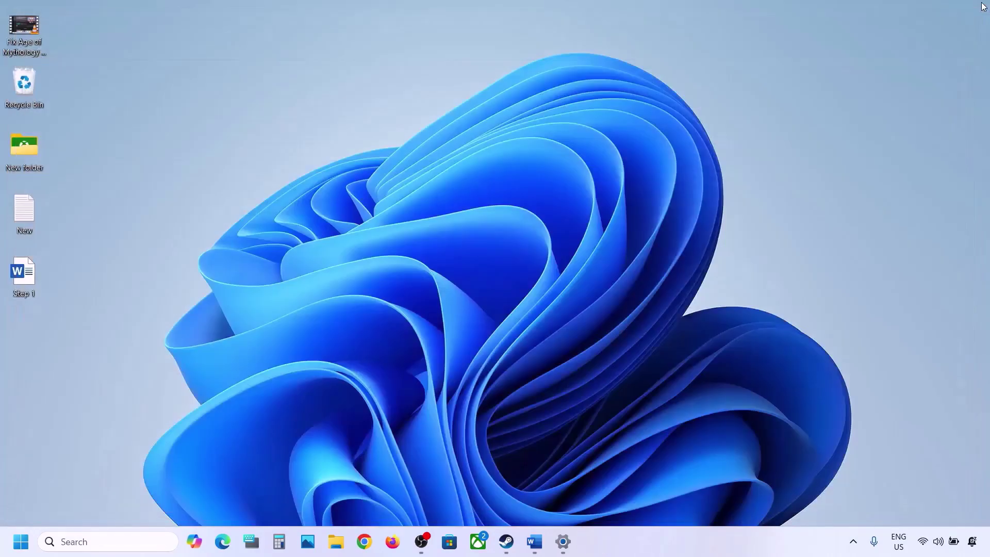
Switch back to the Word notes and highlight the folder name $WinREAgent in Step 2.
{"action": "left_click", "coordinate": [535, 551]}
{"action": "left_click_drag", "start_coordinate": [219, 316], "coordinate": [387, 317]}
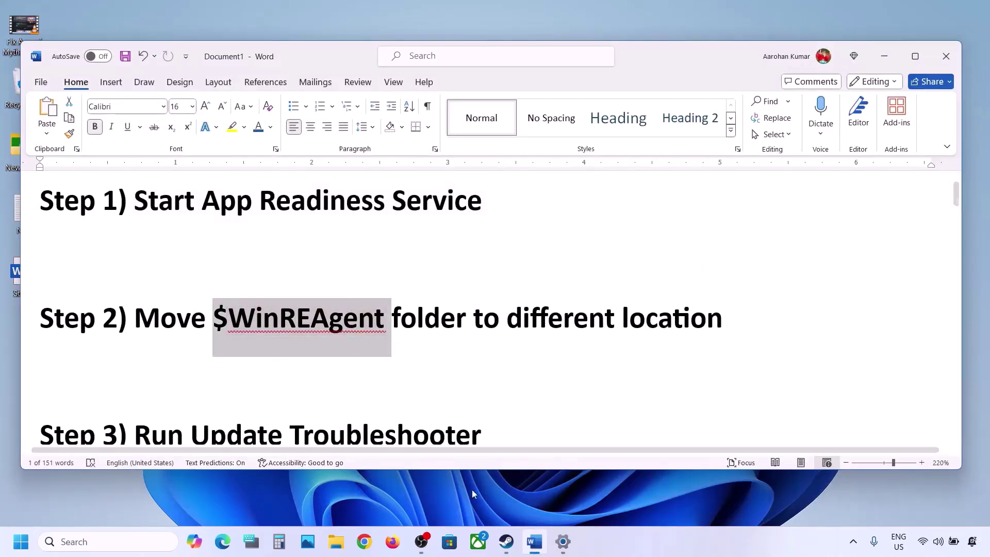
Switch to File Explorer, select the $WinREAgent folder on the OS (C:) drive, and check the Hidden items display option.
{"action": "left_click", "coordinate": [336, 541]}
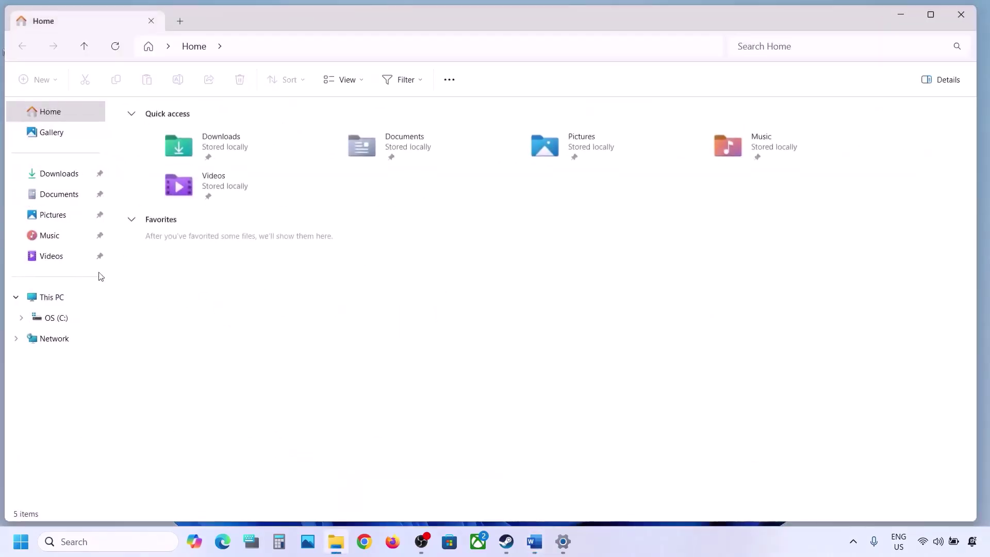
{"action": "left_click", "coordinate": [64, 300]}
{"action": "double_click", "coordinate": [209, 135]}
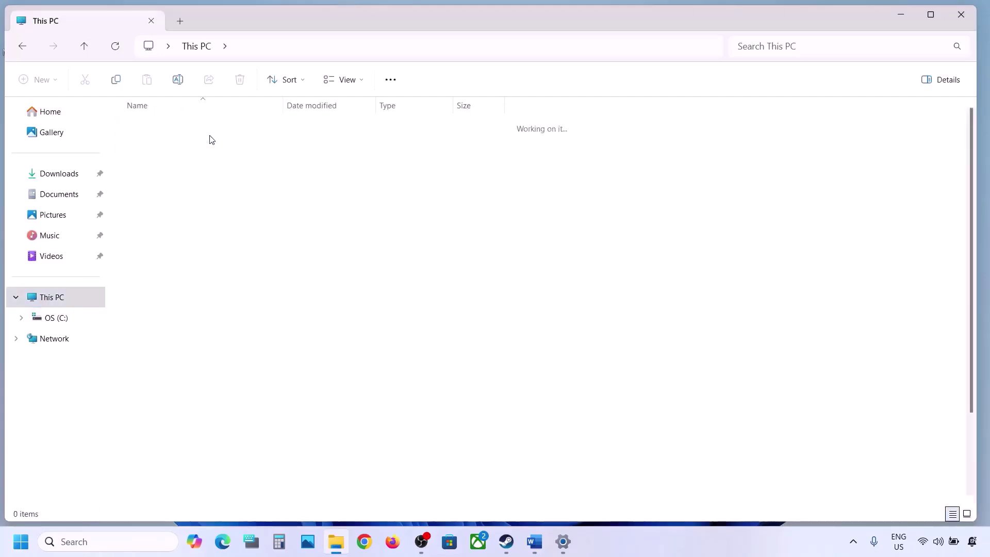
{"action": "left_click", "coordinate": [163, 189]}
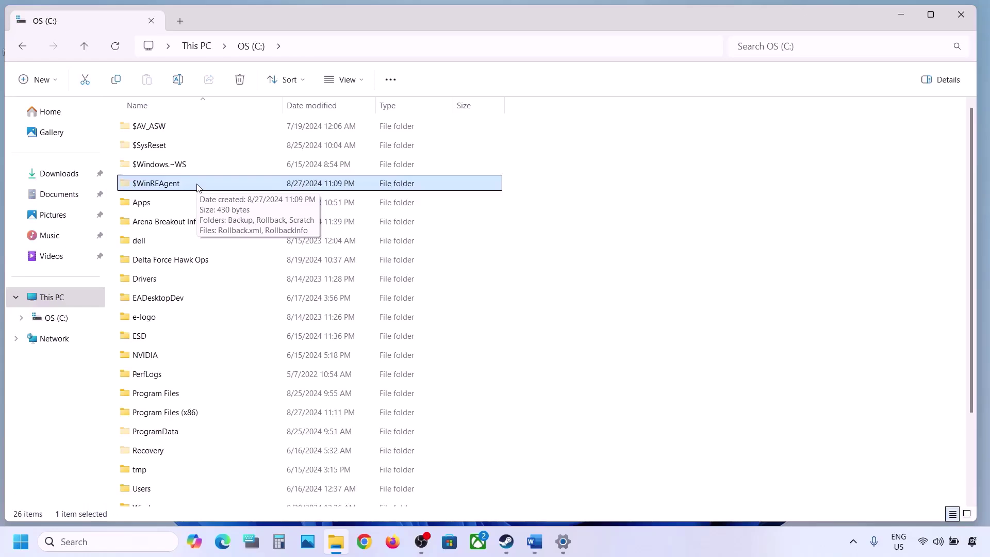
{"action": "left_click", "coordinate": [362, 80]}
{"action": "mouse_move", "coordinate": [339, 328]}
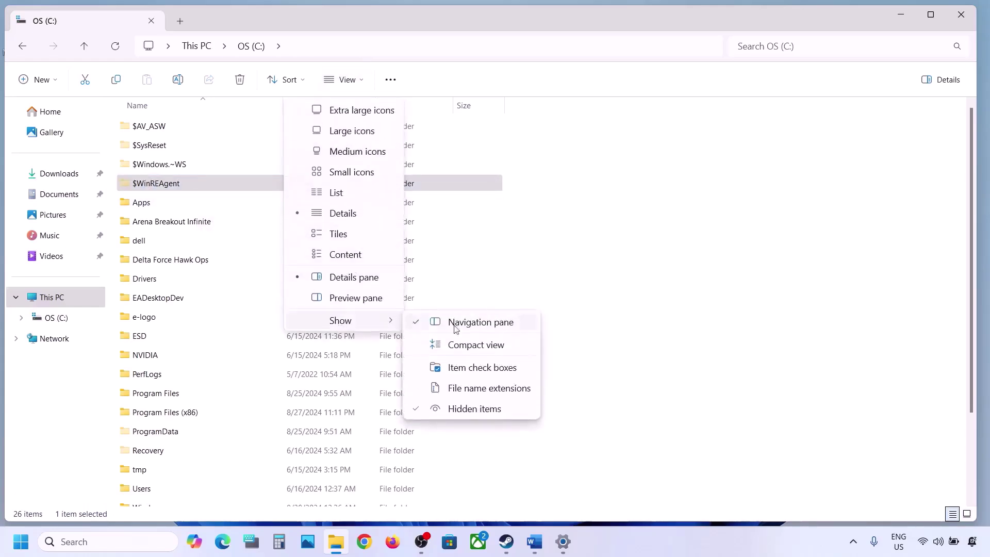
Copy the $WinREAgent folder from the C: drive to the desktop.
{"action": "left_click", "coordinate": [139, 185]}
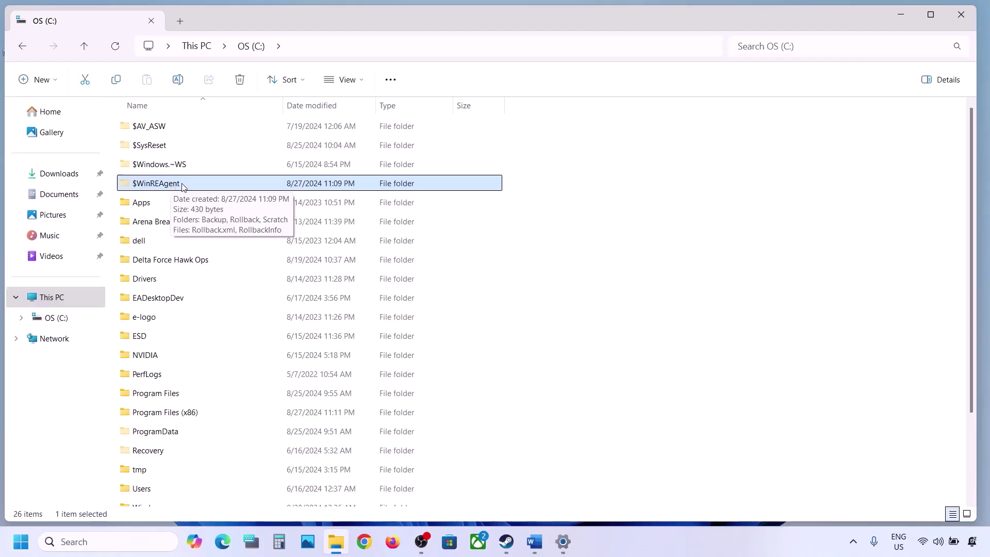
{"action": "right_click", "coordinate": [182, 187]}
{"action": "left_click", "coordinate": [223, 165]}
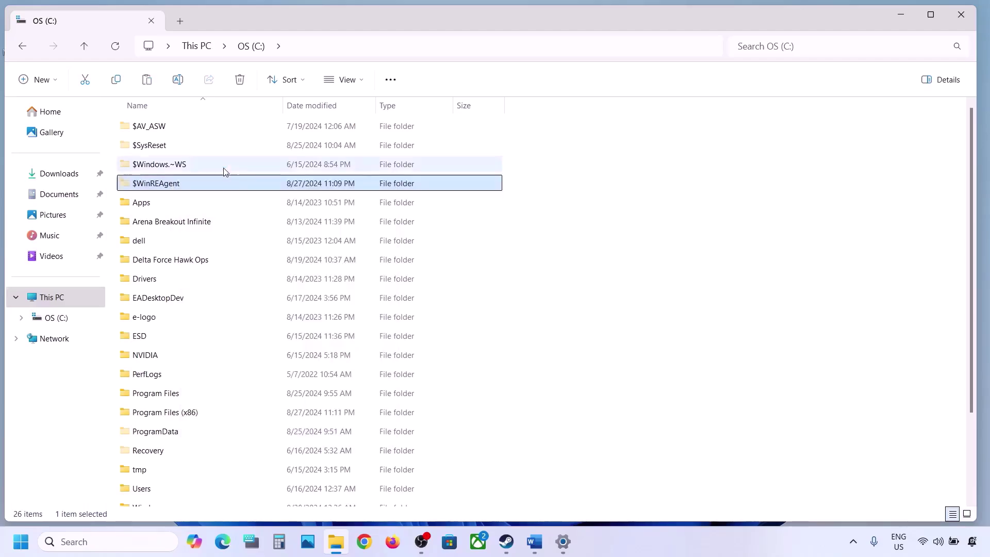
{"action": "key", "text": "super+d"}
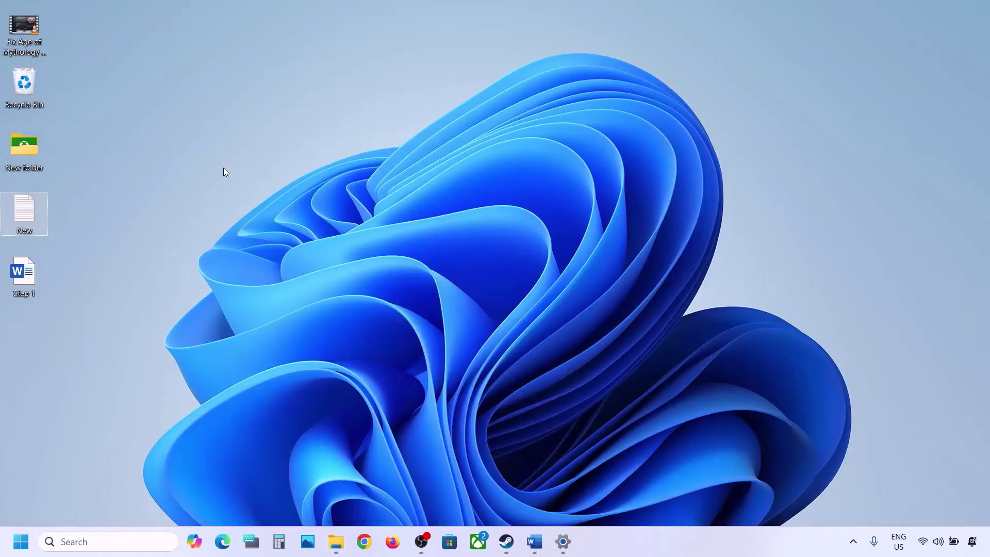
{"action": "key", "text": "ctrl+v"}
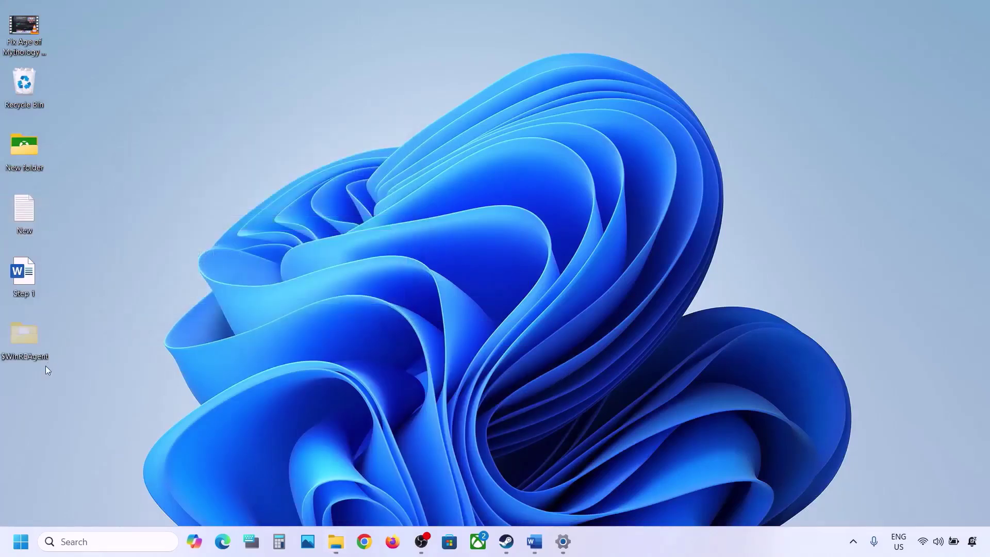
Return to File Explorer and delete the original $WinREAgent folder from the C: drive.
{"action": "left_click", "coordinate": [336, 541]}
{"action": "right_click", "coordinate": [168, 185]}
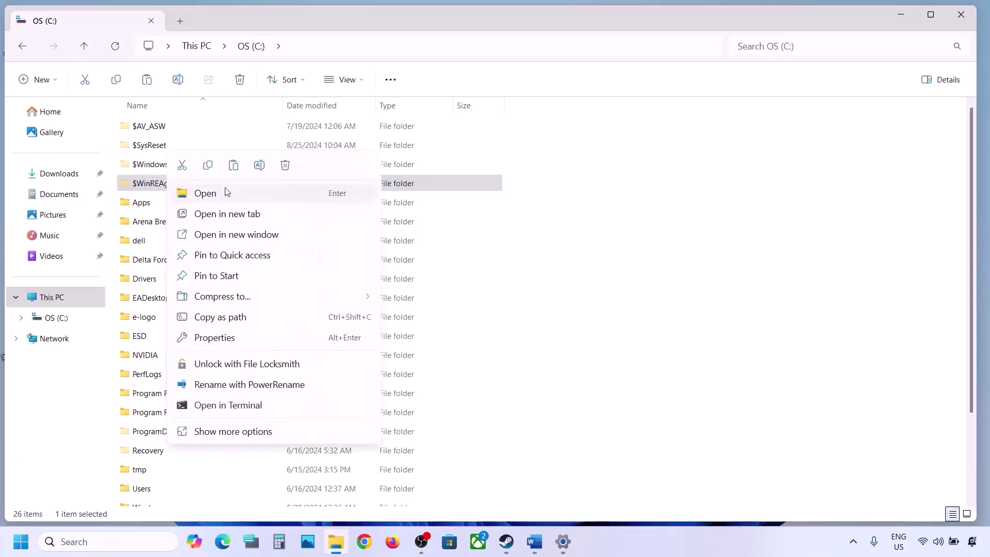
{"action": "left_click", "coordinate": [281, 167]}
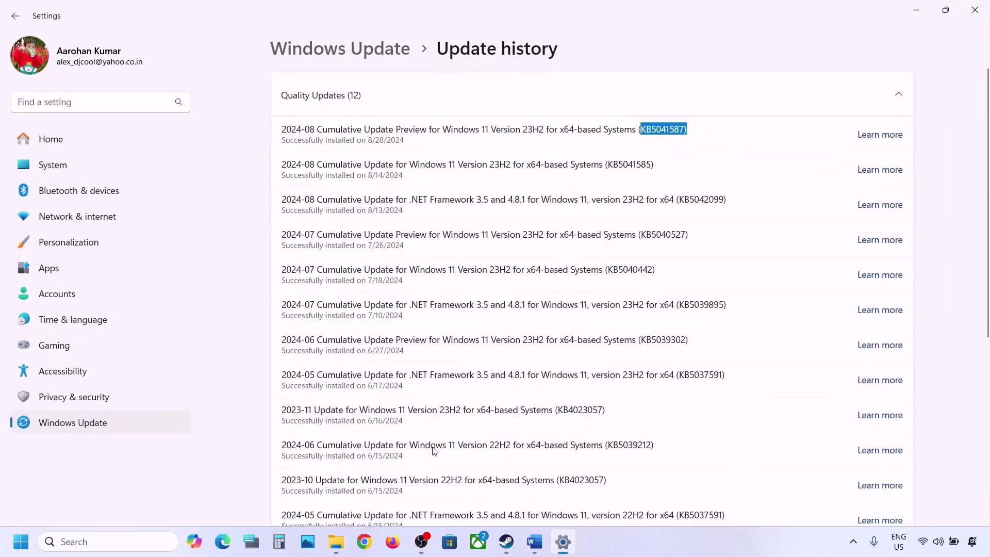
Return to the main Windows Update page in Settings and check for updates.
{"action": "left_click", "coordinate": [80, 425]}
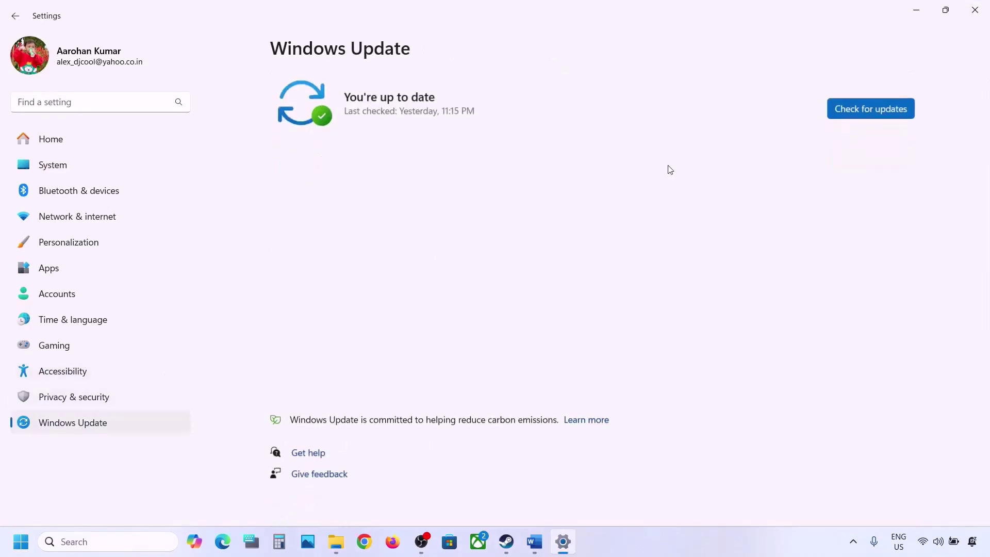
{"action": "left_click", "coordinate": [864, 111]}
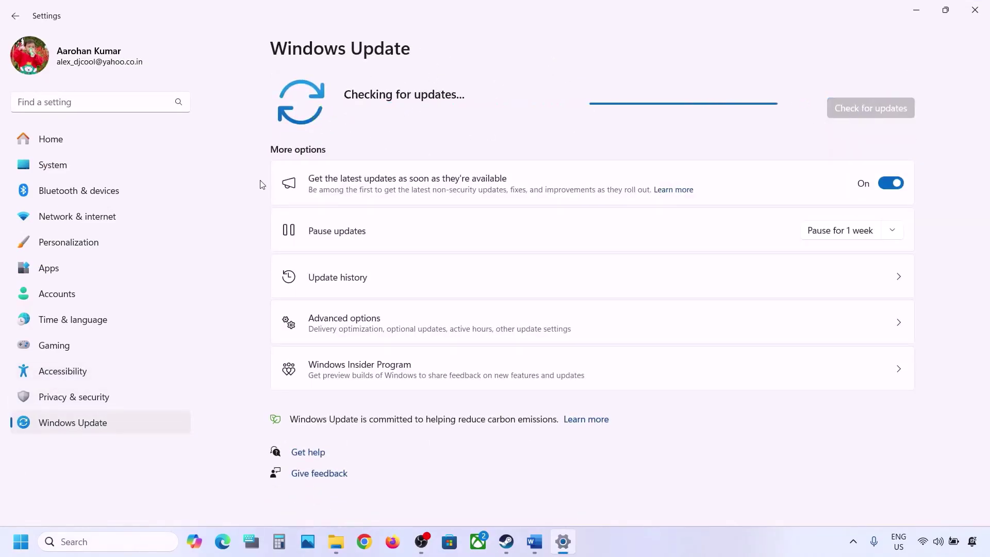
View the Restart option among the power choices without restarting, then minimize Settings.
{"action": "left_click", "coordinate": [21, 542]}
{"action": "left_click", "coordinate": [375, 497]}
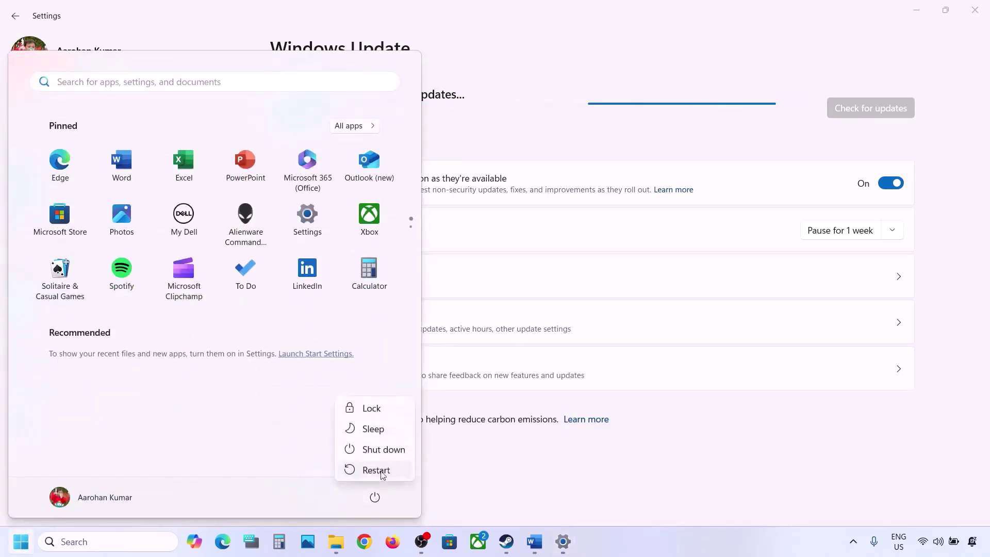
{"action": "key", "text": "Escape"}
{"action": "left_click", "coordinate": [917, 10]}
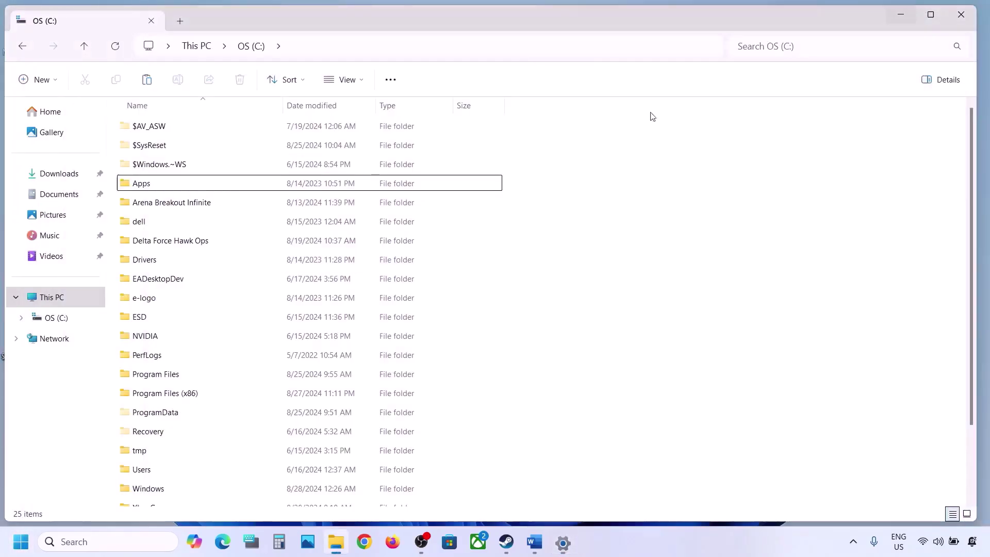
Move the $WinREAgent folder from the desktop back to the C: drive and close File Explorer.
{"action": "key", "text": "super+d"}
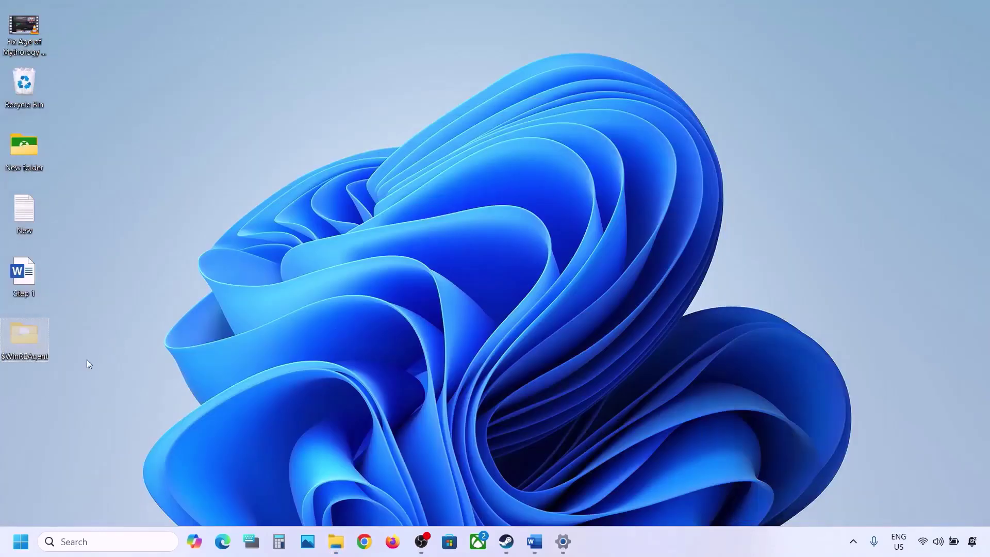
{"action": "right_click", "coordinate": [32, 340]}
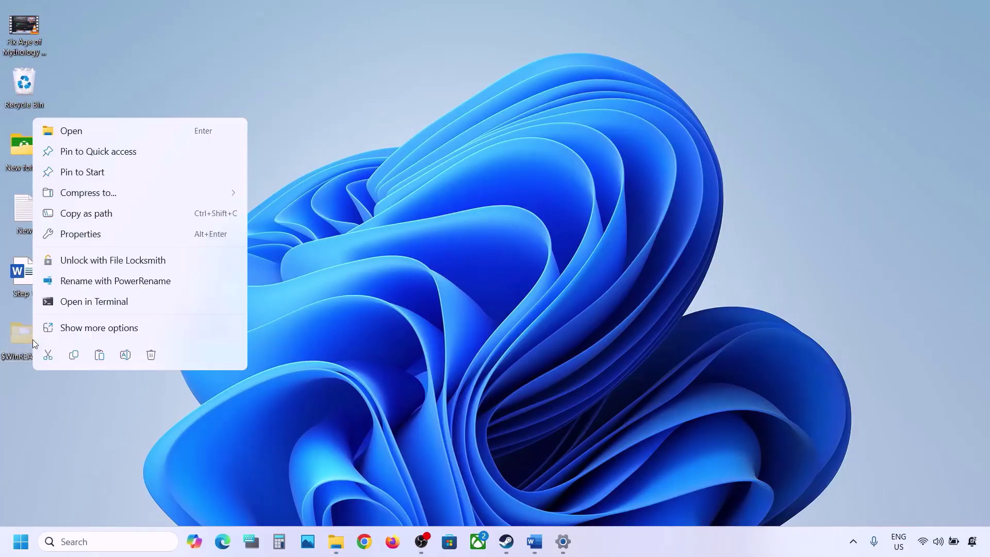
{"action": "left_click", "coordinate": [55, 357]}
{"action": "left_click", "coordinate": [335, 541]}
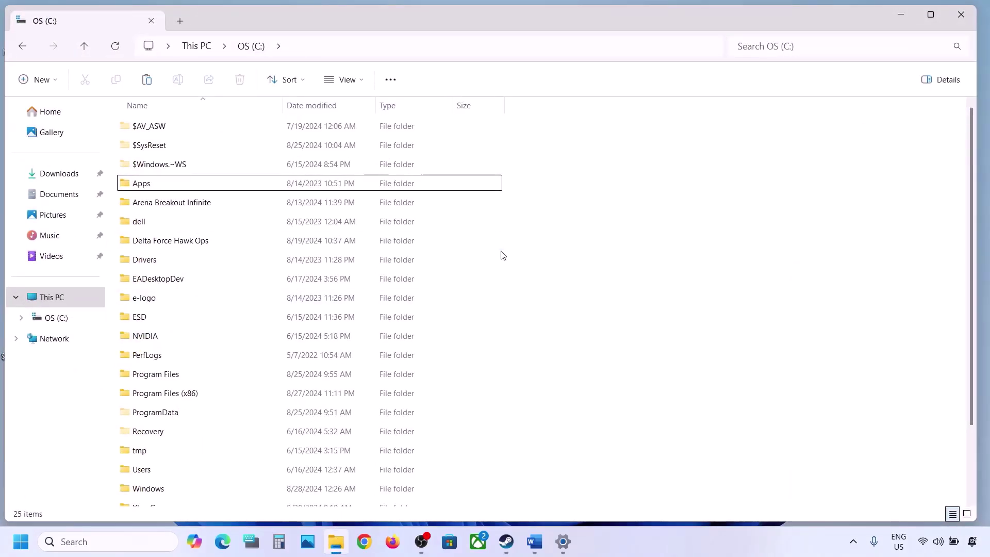
{"action": "key", "text": "ctrl+v"}
{"action": "left_click", "coordinate": [961, 15]}
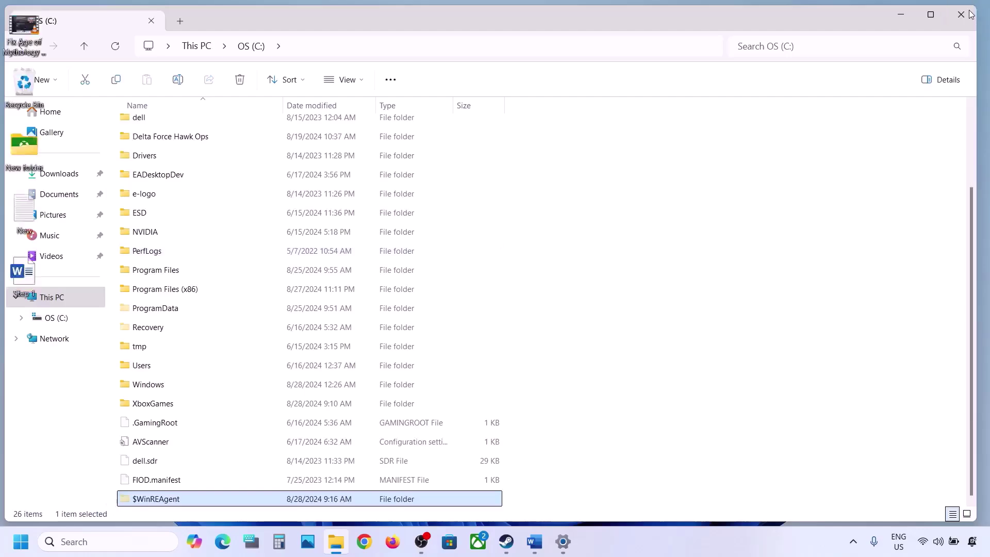
Switch to the Word document and highlight the Step 3 heading about running the Update Troubleshooter.
{"action": "left_click", "coordinate": [534, 542]}
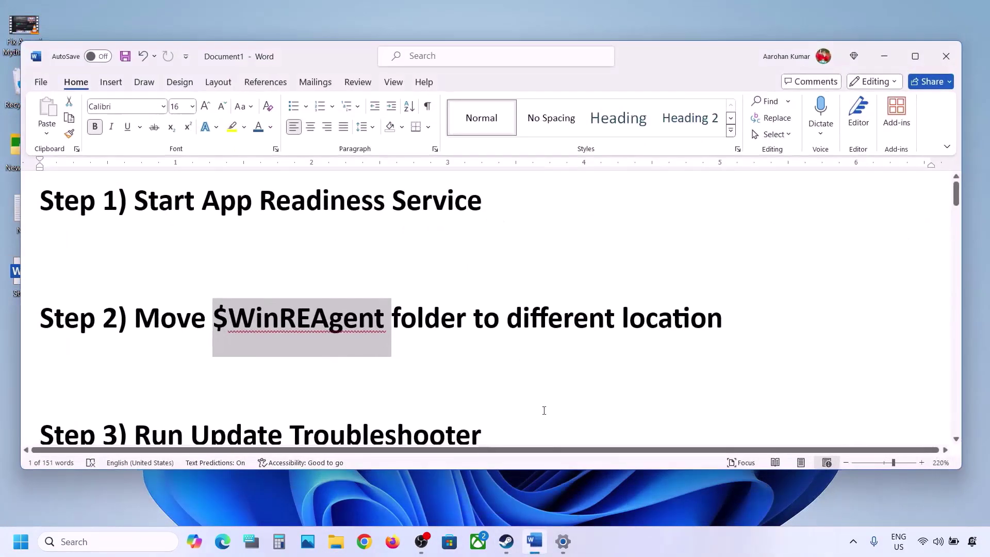
{"action": "scroll", "coordinate": [279, 361], "scroll_direction": "down", "scroll_amount": 3}
{"action": "left_click_drag", "start_coordinate": [134, 309], "coordinate": [504, 280]}
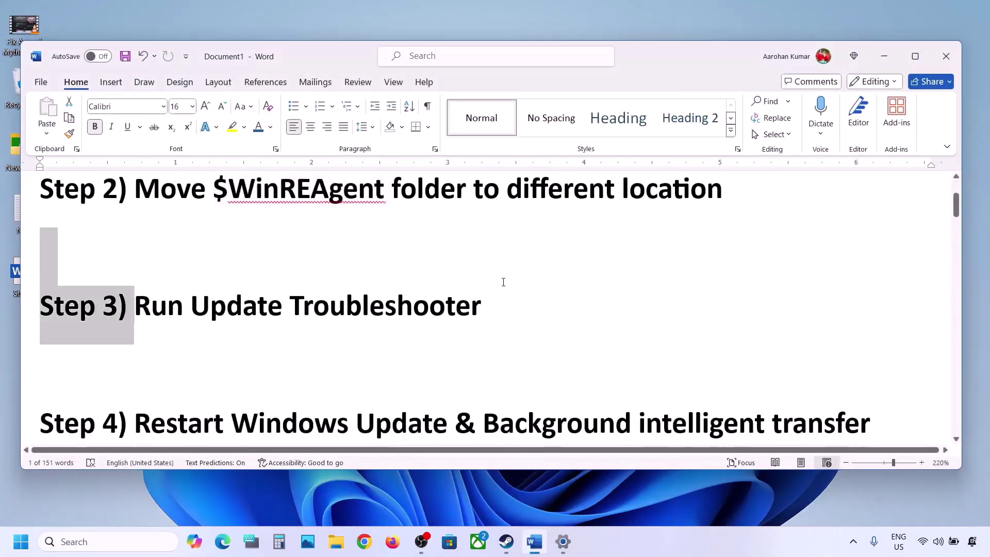
Switch to Settings, open the other troubleshooters in the System troubleshooting settings and run the Windows Update troubleshooter.
{"action": "key", "text": "alt+Tab"}
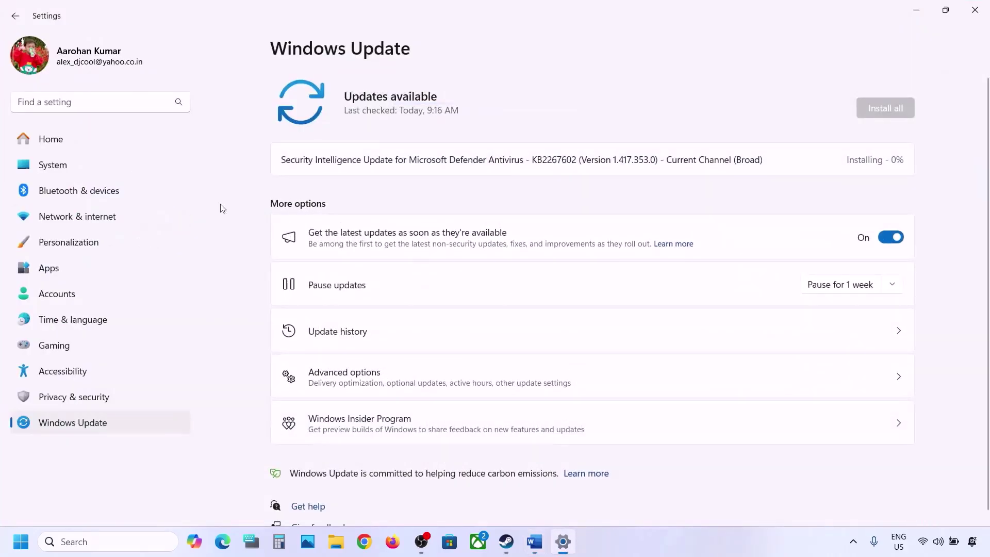
{"action": "left_click", "coordinate": [75, 173]}
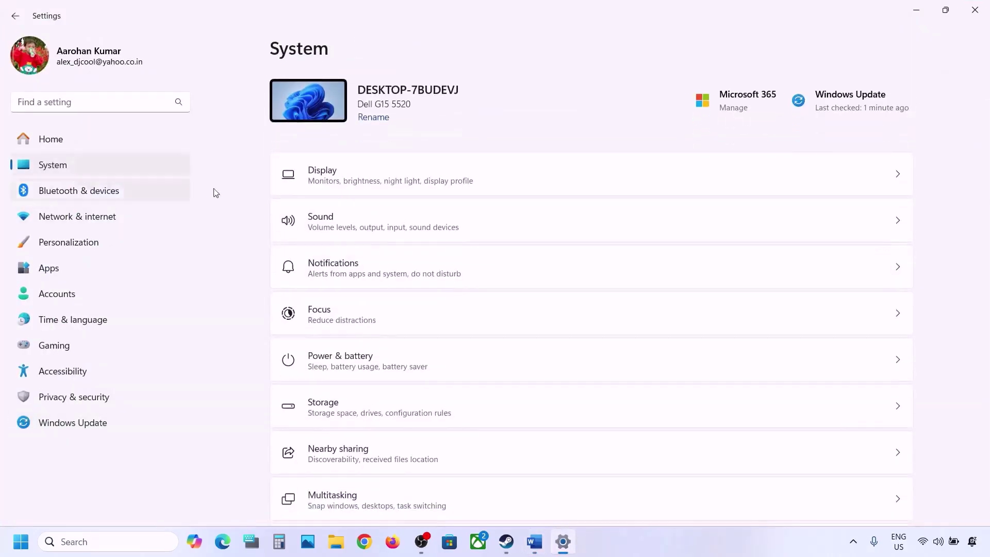
{"action": "scroll", "coordinate": [355, 340], "scroll_direction": "down", "scroll_amount": 3}
{"action": "scroll", "coordinate": [372, 408], "scroll_direction": "down", "scroll_amount": 3}
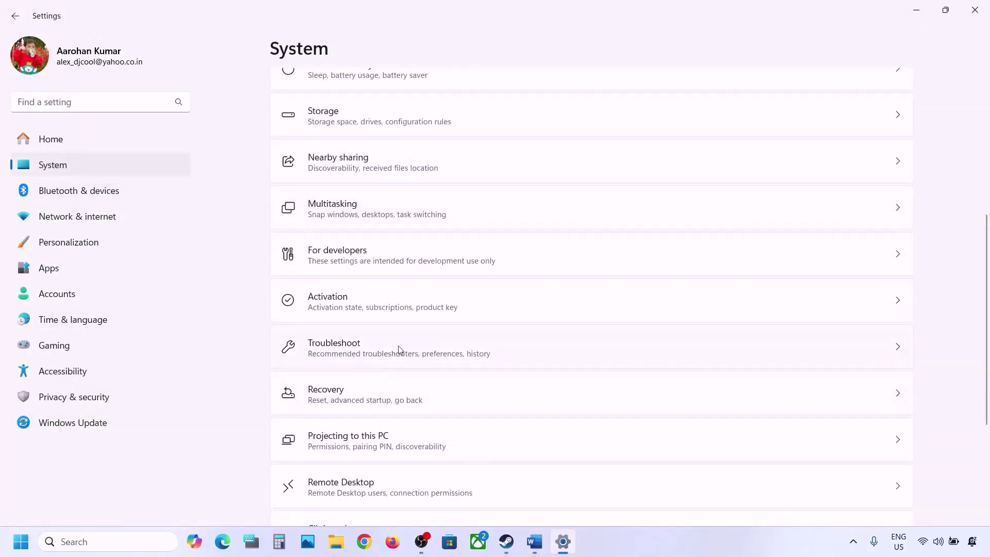
{"action": "left_click", "coordinate": [369, 359]}
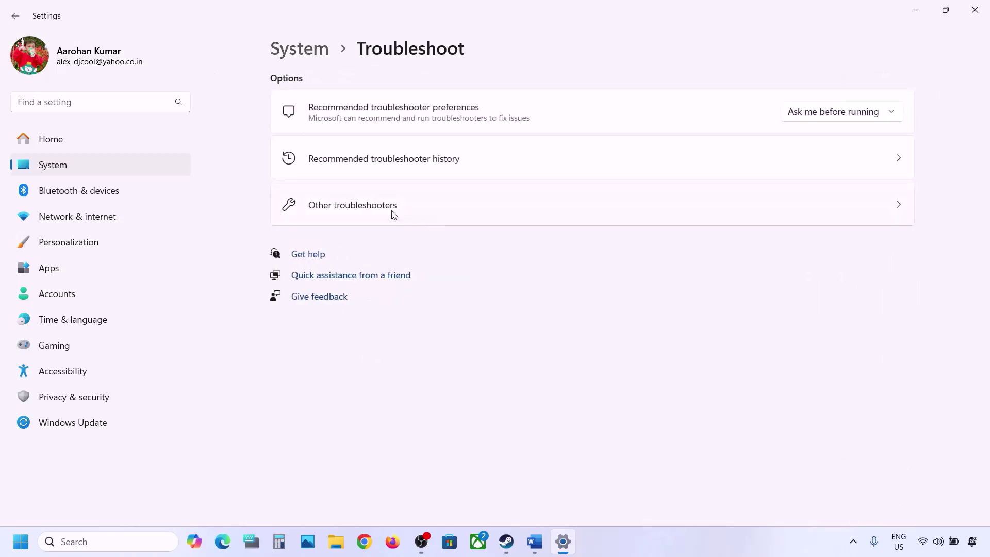
{"action": "left_click", "coordinate": [393, 215]}
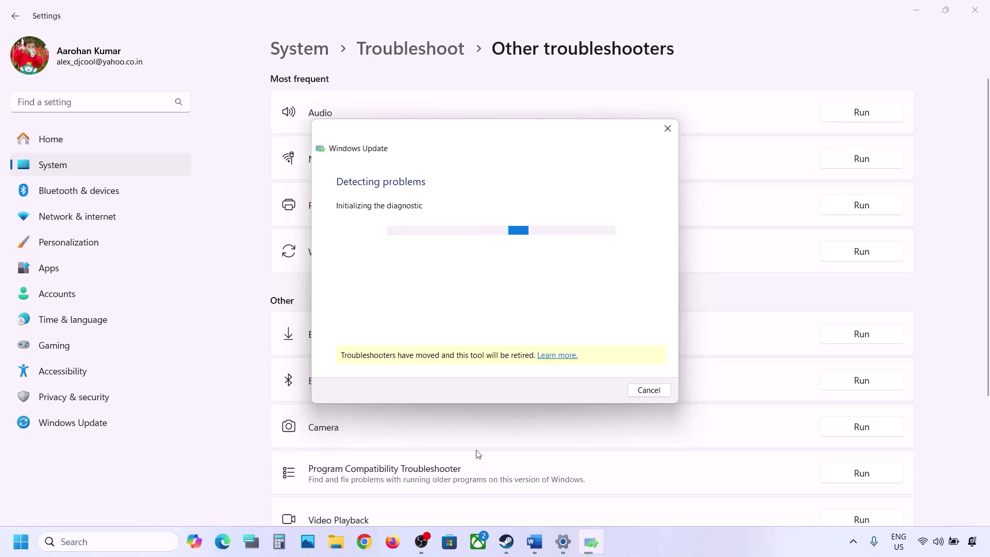
Return to the Word document and highlight the Step 4 instruction on restarting the Windows Update and Background Intelligent Transfer services.
{"action": "left_click", "coordinate": [533, 550]}
{"action": "scroll", "coordinate": [338, 338], "scroll_direction": "down", "scroll_amount": 2}
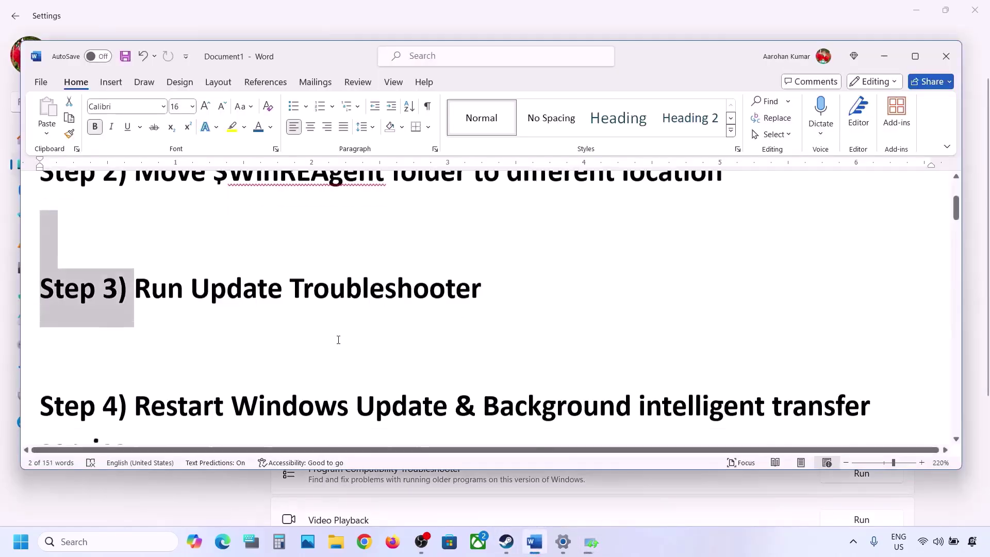
{"action": "left_click_drag", "start_coordinate": [135, 330], "coordinate": [659, 341]}
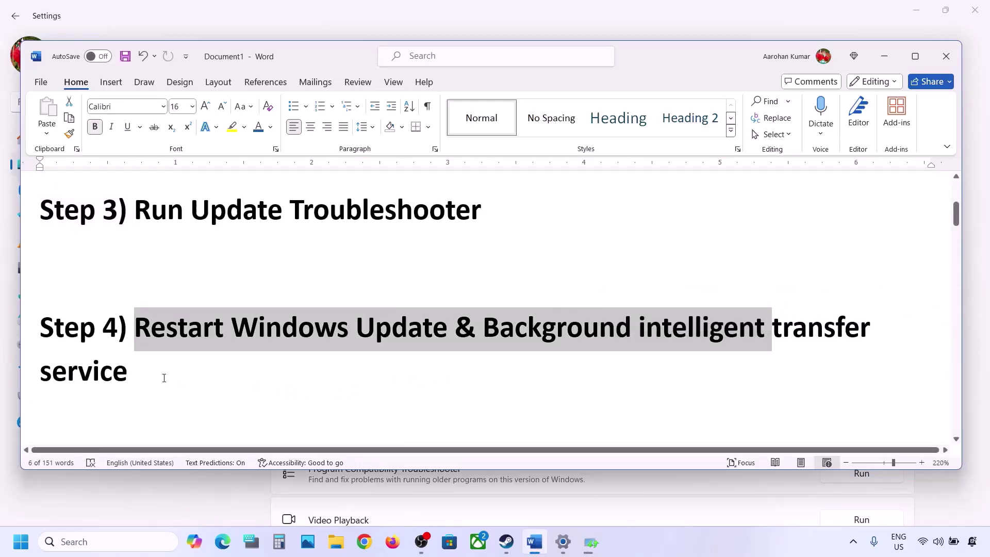
Search Windows for "services" and open the Services console.
{"action": "left_click", "coordinate": [115, 547]}
{"action": "type", "text": "servi"}
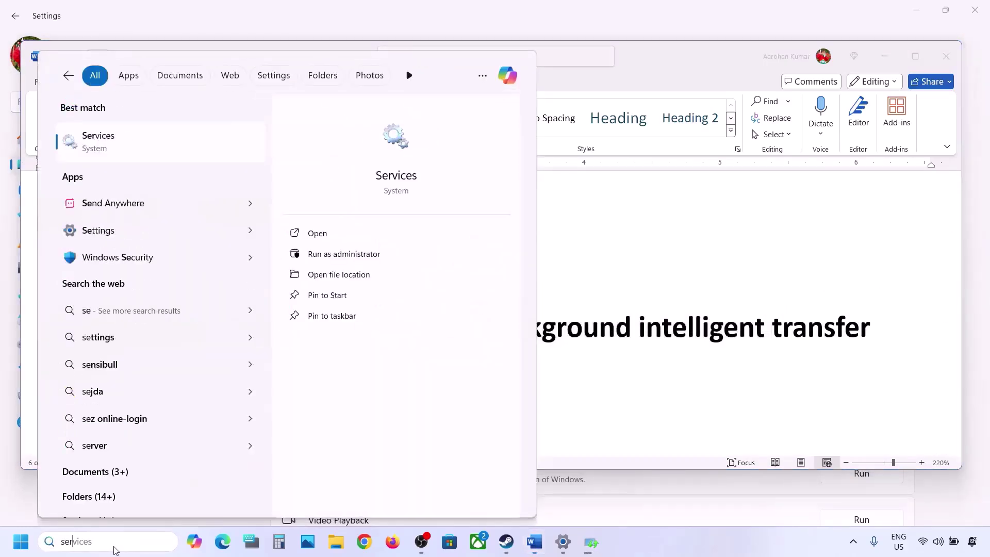
{"action": "type", "text": "ces"}
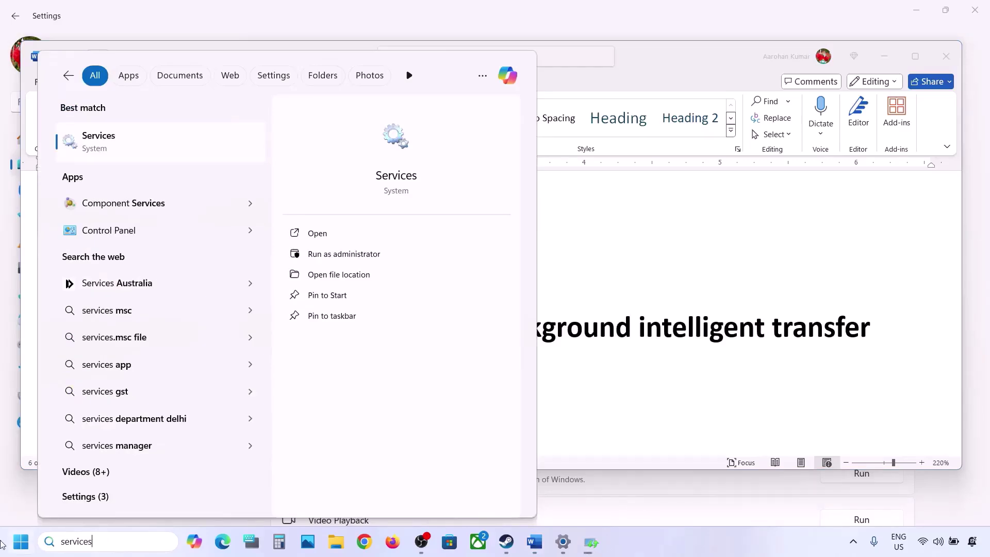
{"action": "left_click", "coordinate": [107, 137]}
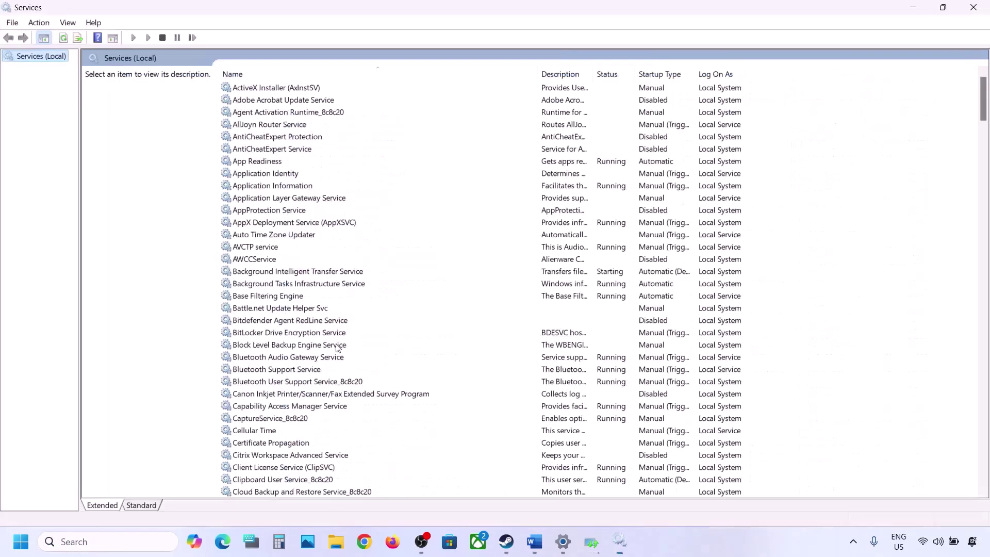
Find the Windows Update service and apply the Automatic startup type in its properties.
{"action": "left_click", "coordinate": [336, 346]}
{"action": "key", "text": "w"}
{"action": "scroll", "coordinate": [336, 347], "scroll_direction": "down", "scroll_amount": 8}
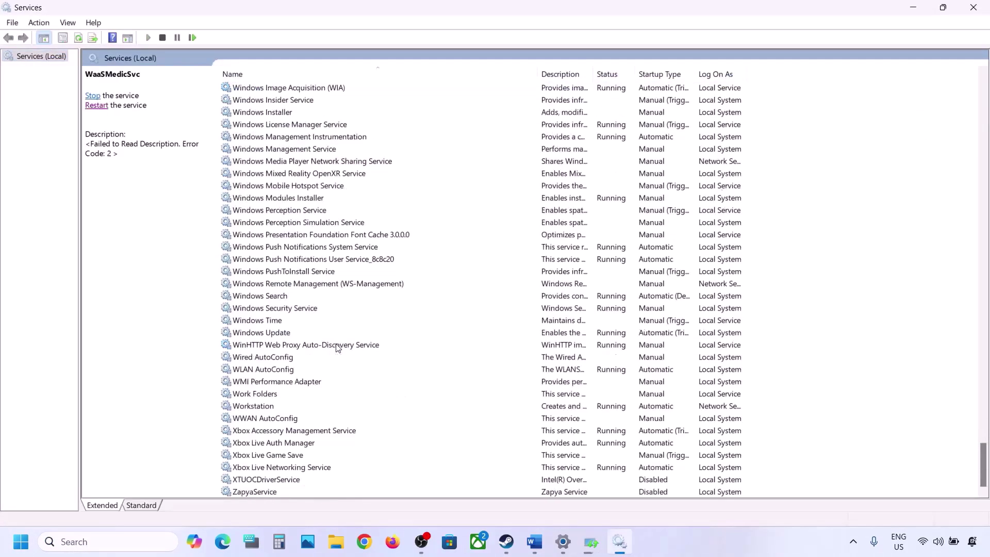
{"action": "left_click", "coordinate": [271, 336]}
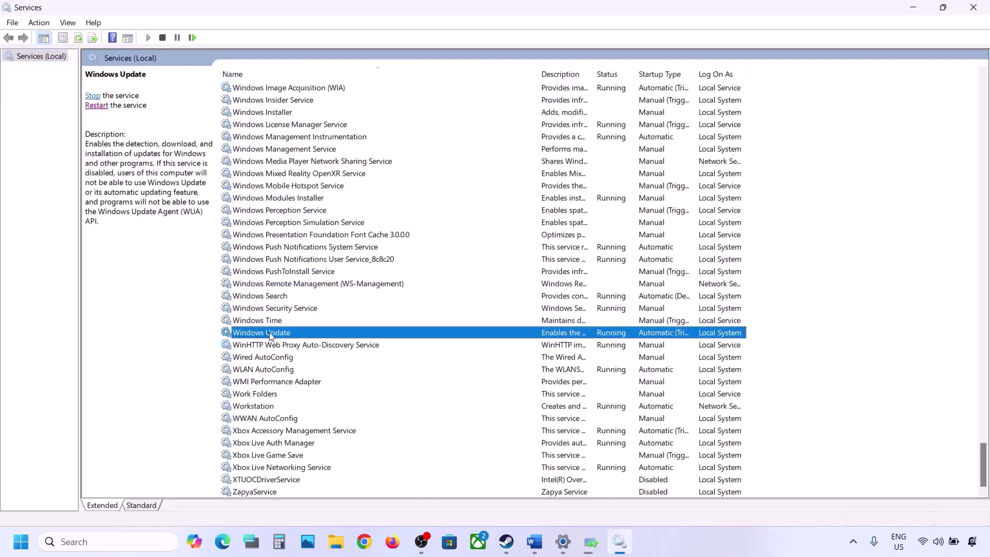
{"action": "double_click", "coordinate": [349, 338]}
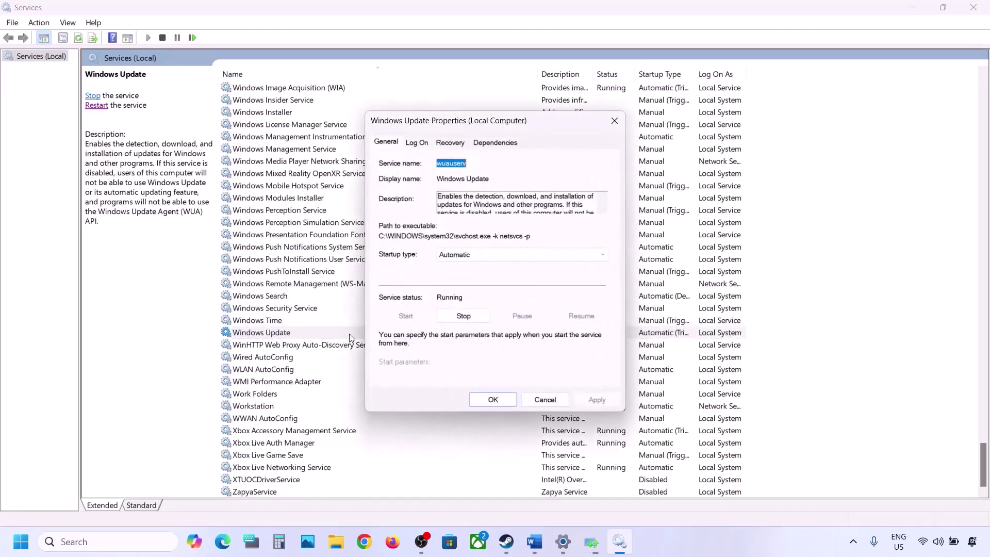
{"action": "left_click", "coordinate": [465, 255]}
{"action": "left_click", "coordinate": [466, 278]}
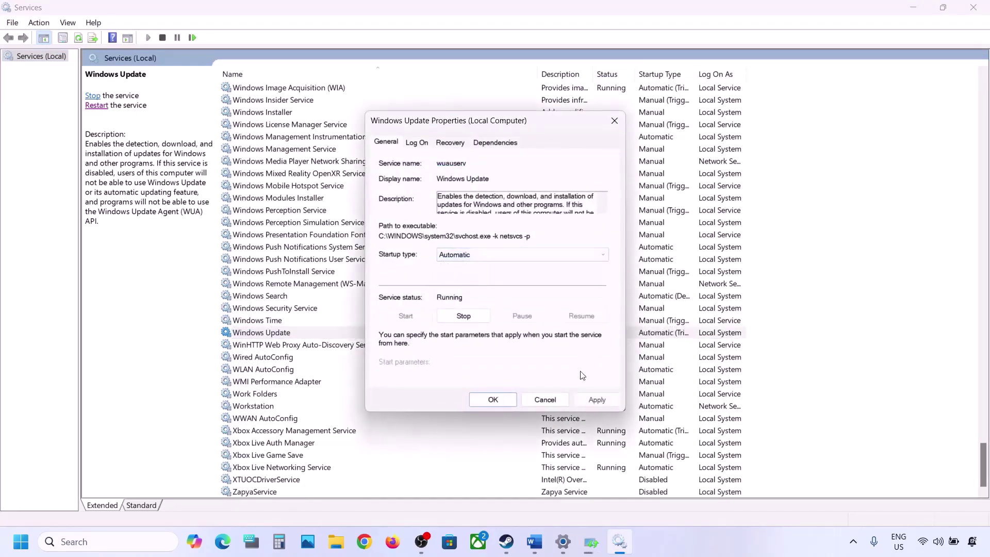
{"action": "left_click", "coordinate": [588, 398]}
{"action": "left_click", "coordinate": [493, 400]}
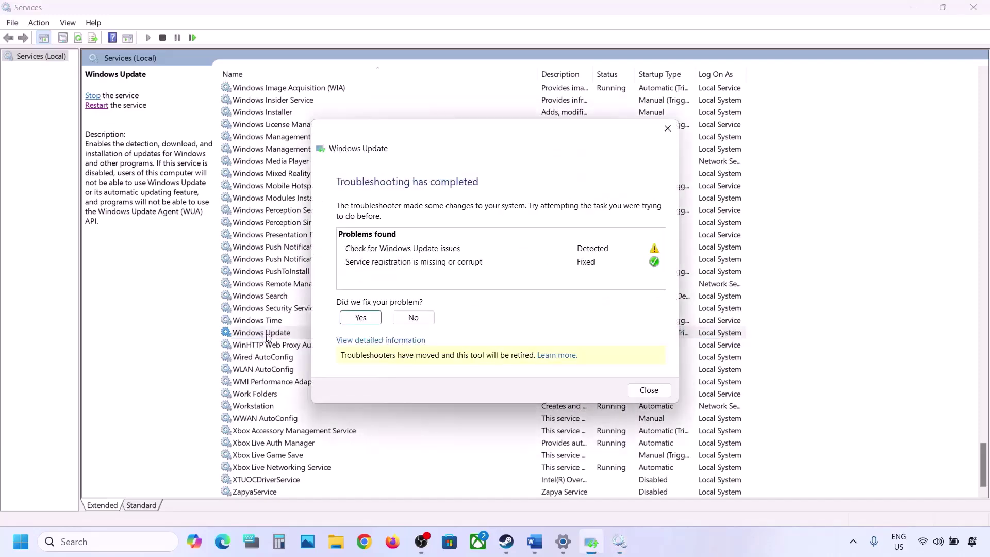
Close the completed Windows Update troubleshooter and restart the Windows Update service.
{"action": "left_click", "coordinate": [651, 390]}
{"action": "right_click", "coordinate": [273, 334]}
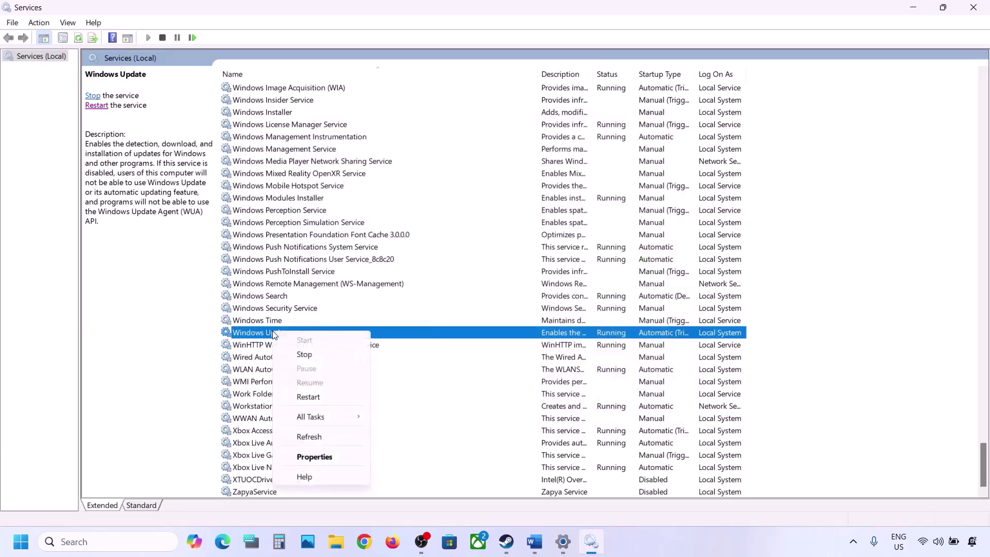
{"action": "left_click", "coordinate": [317, 397]}
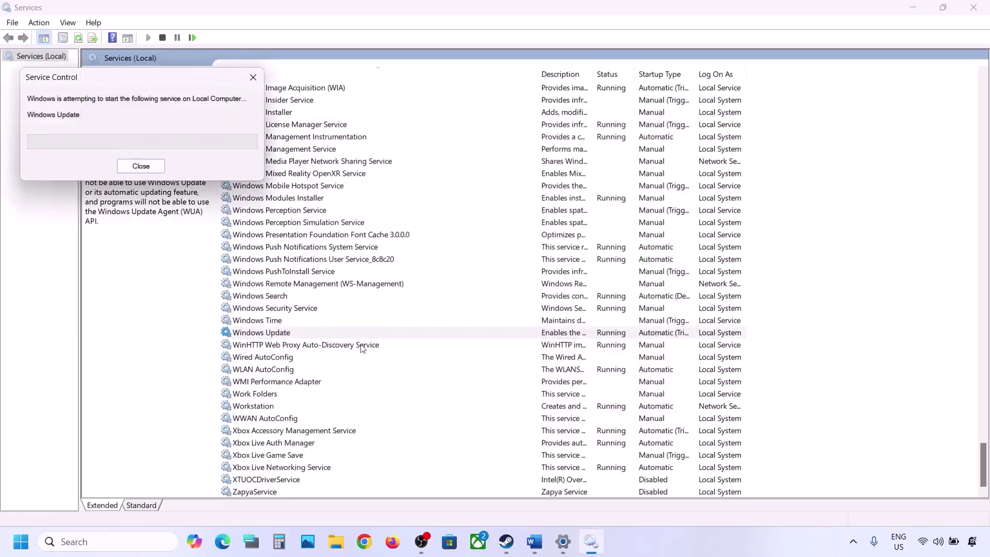
Set the Background Intelligent Transfer Service's startup type to Automatic and restart the service.
{"action": "left_click", "coordinate": [310, 275]}
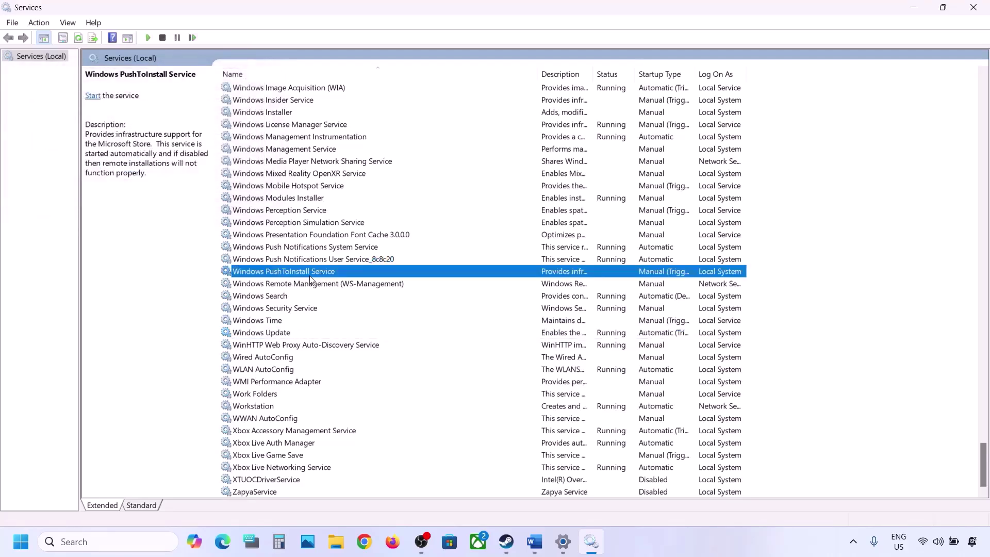
{"action": "key", "text": "b"}
{"action": "scroll", "coordinate": [316, 269], "scroll_direction": "up", "scroll_amount": 5}
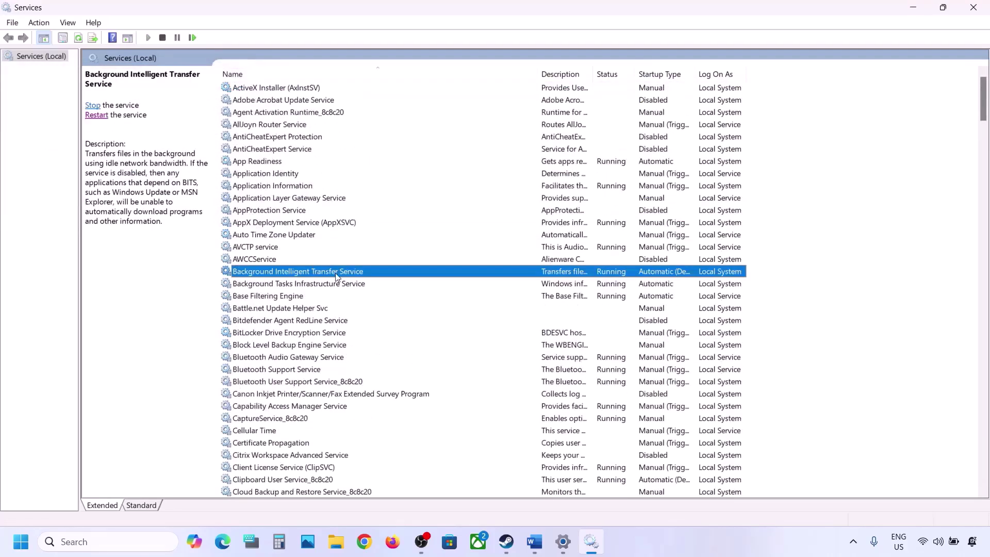
{"action": "double_click", "coordinate": [336, 272]}
{"action": "left_click", "coordinate": [485, 256]}
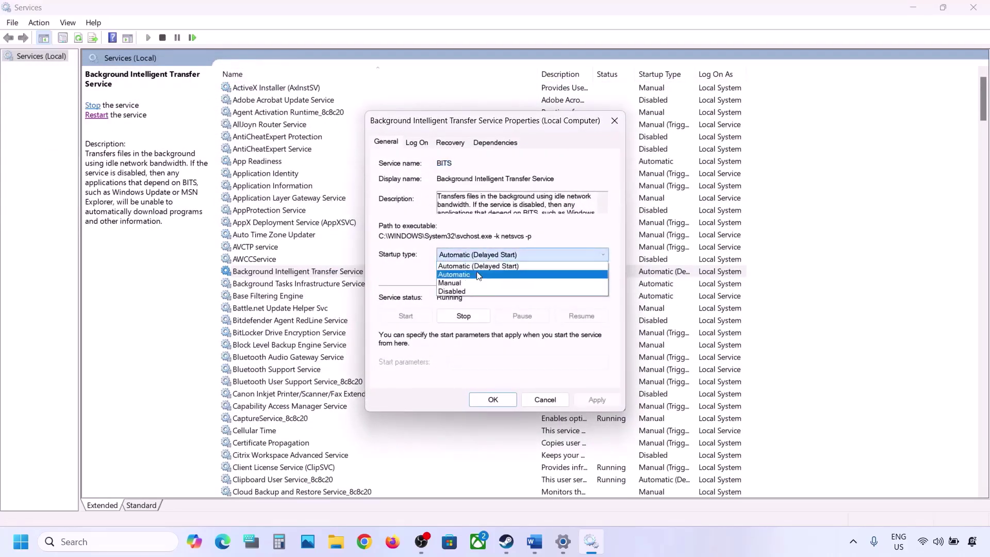
{"action": "left_click", "coordinate": [475, 274]}
{"action": "left_click", "coordinate": [586, 400]}
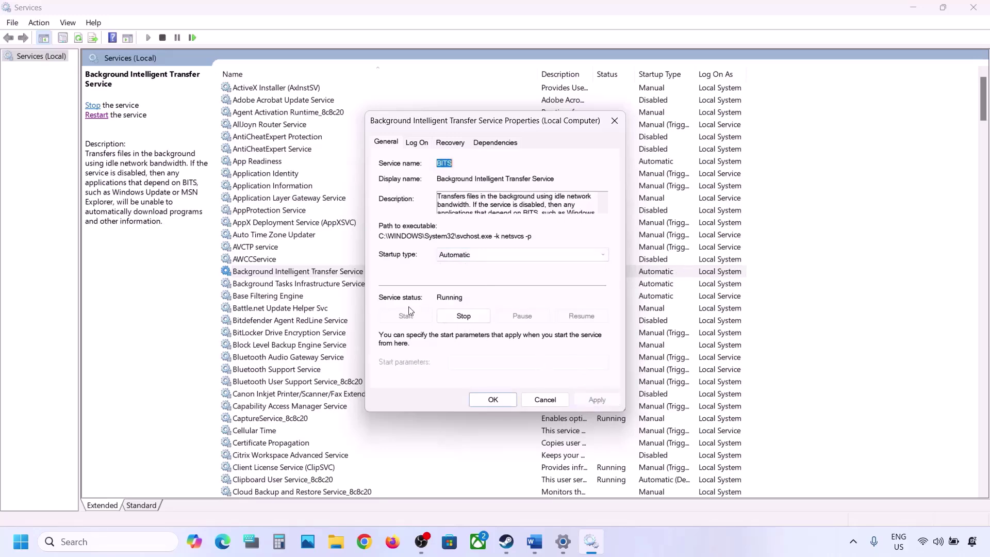
{"action": "left_click", "coordinate": [484, 404]}
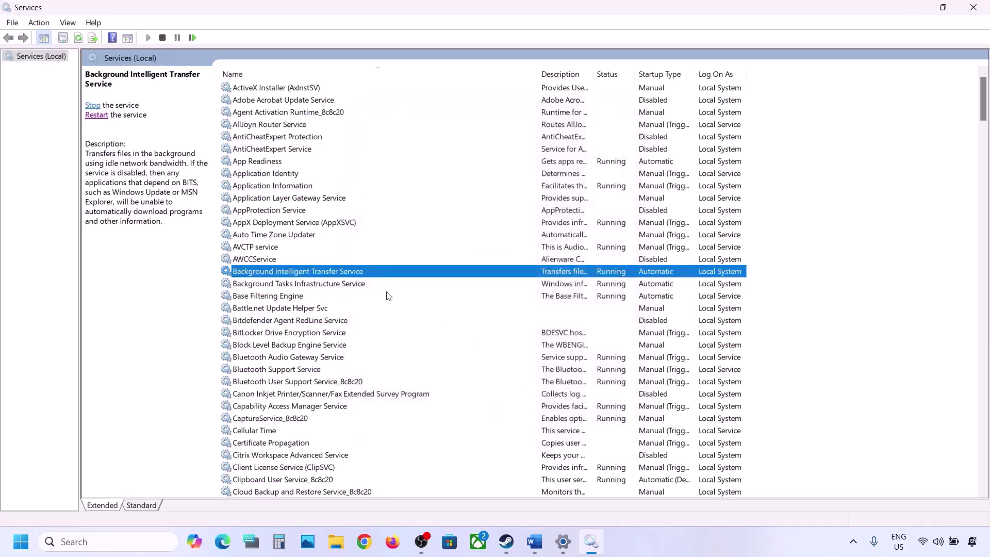
{"action": "right_click", "coordinate": [316, 275]}
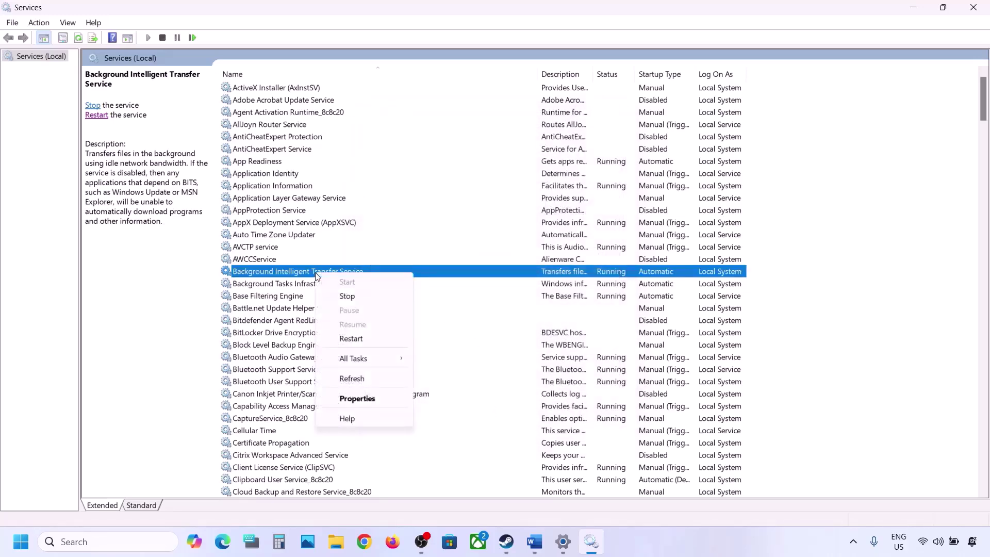
{"action": "left_click", "coordinate": [352, 338]}
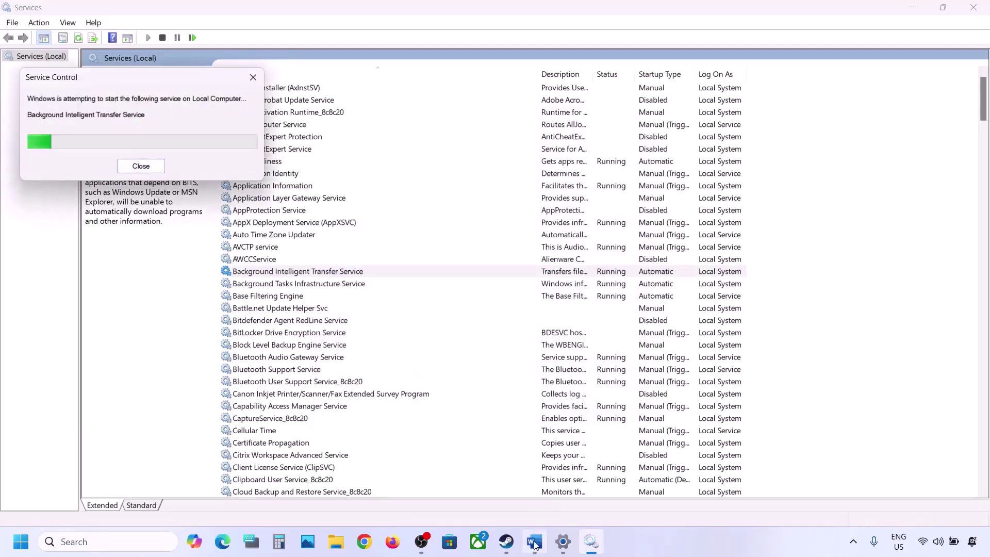
Switch to the Word document and copy the Windows 11 download link under Step 5.
{"action": "mouse_move", "coordinate": [535, 544]}
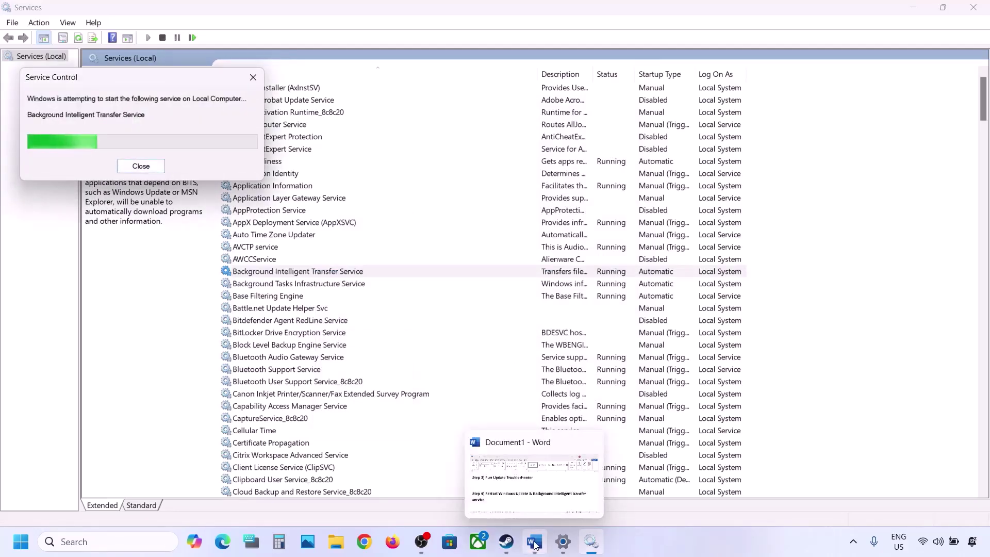
{"action": "left_click", "coordinate": [534, 544]}
{"action": "scroll", "coordinate": [382, 402], "scroll_direction": "down", "scroll_amount": 3}
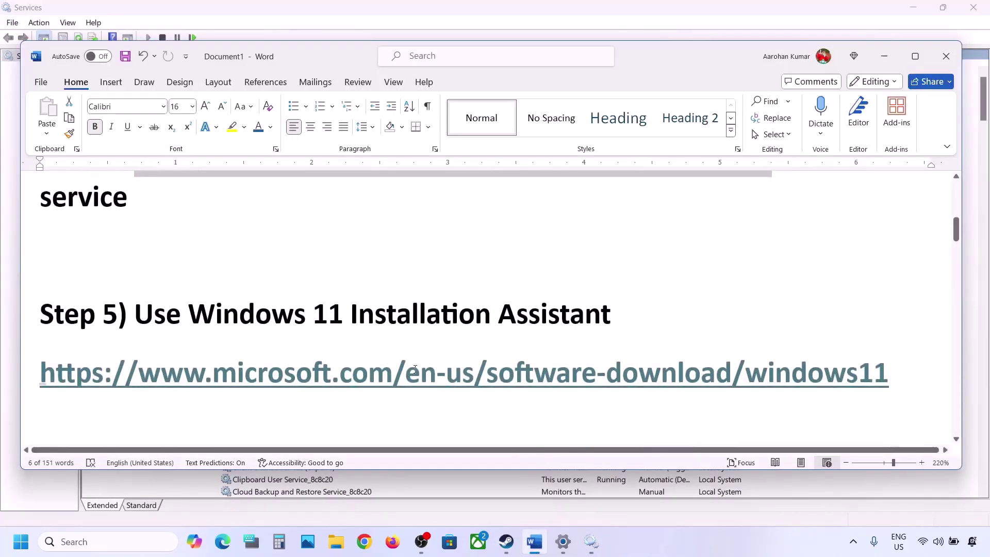
{"action": "left_click_drag", "start_coordinate": [906, 380], "coordinate": [61, 383]}
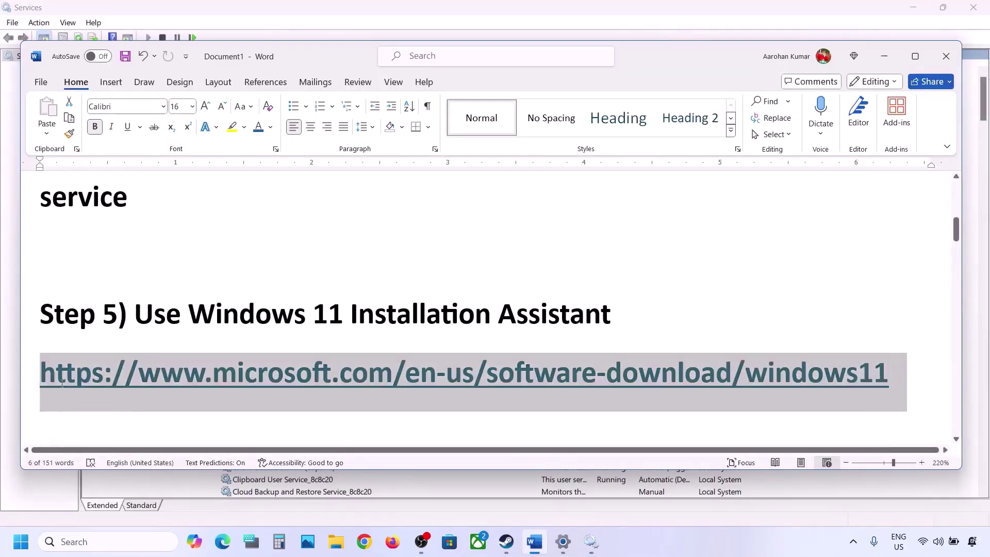
{"action": "right_click", "coordinate": [203, 364]}
{"action": "left_click", "coordinate": [237, 83]}
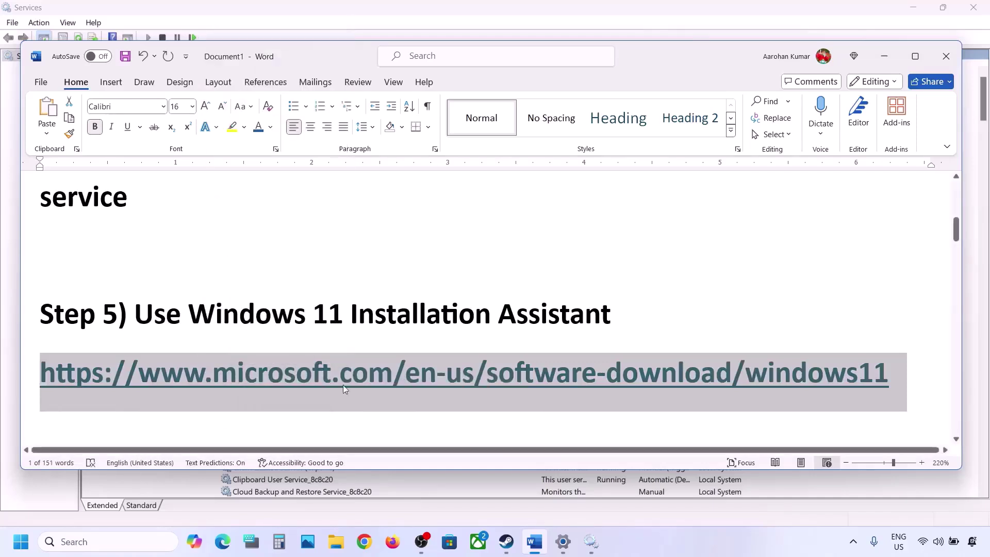
{"action": "left_click", "coordinate": [363, 530]}
{"action": "key", "text": "ctrl+v"}
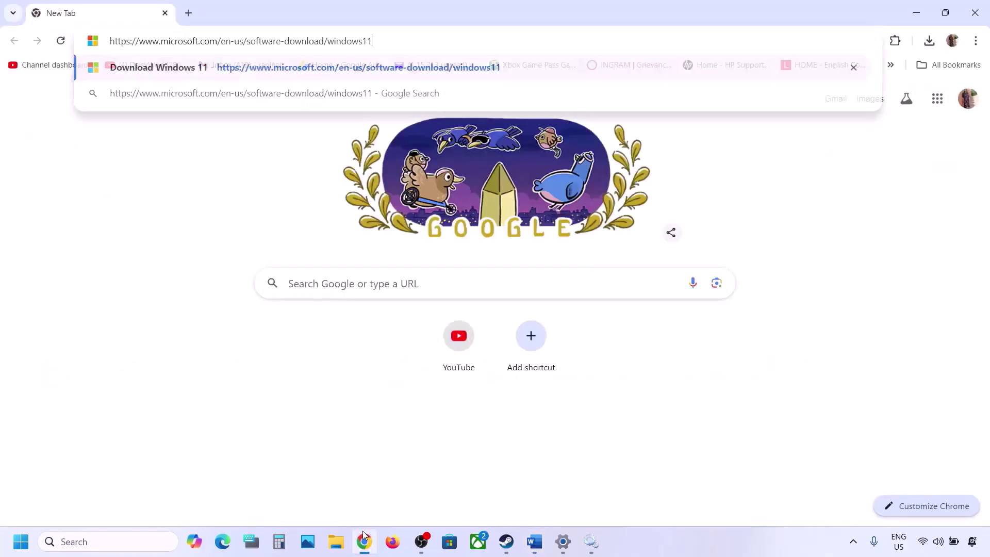
{"action": "key", "text": "Return"}
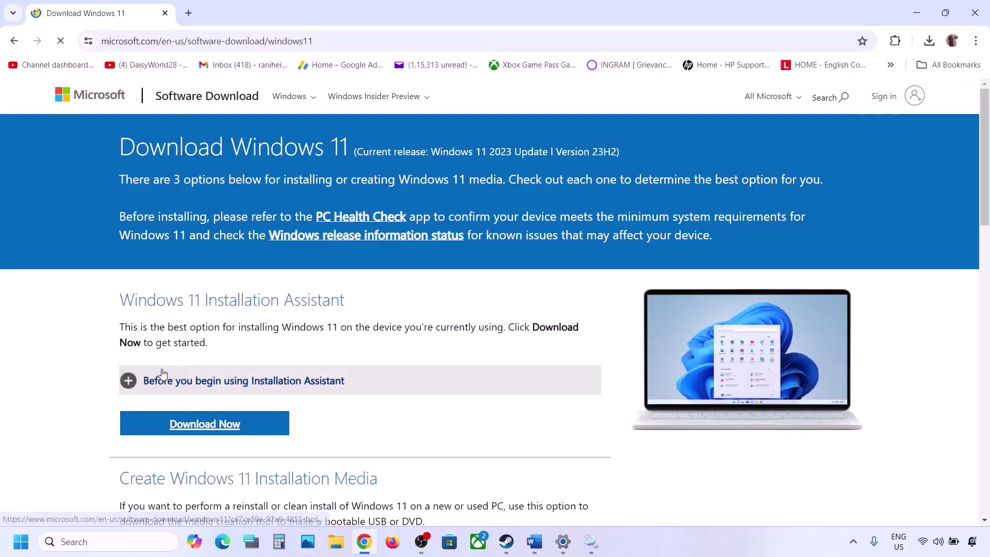
Find the Windows 11 Installation Assistant section on the page and download the assistant.
{"action": "left_click_drag", "start_coordinate": [121, 352], "coordinate": [380, 351]}
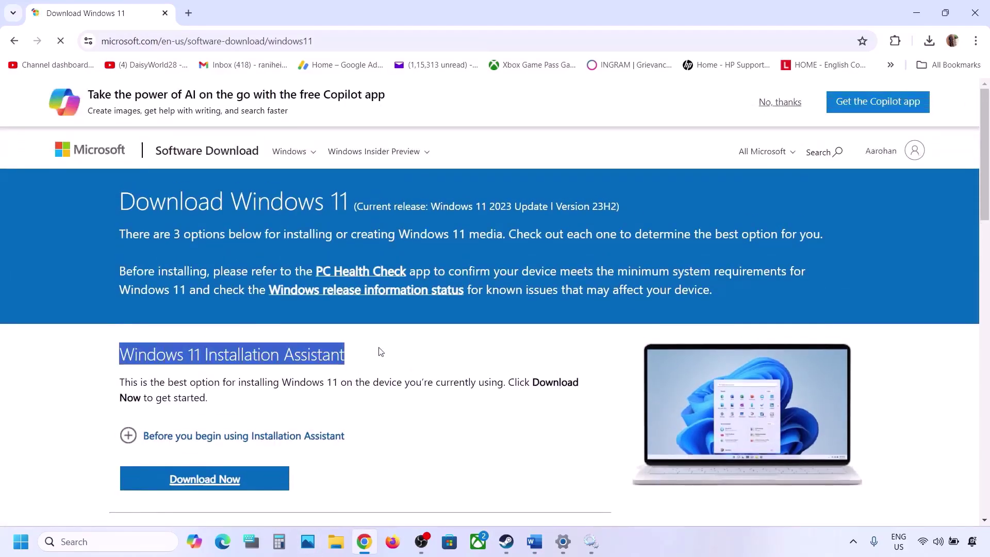
{"action": "scroll", "coordinate": [381, 352], "scroll_direction": "down", "scroll_amount": 3}
{"action": "left_click", "coordinate": [223, 304]}
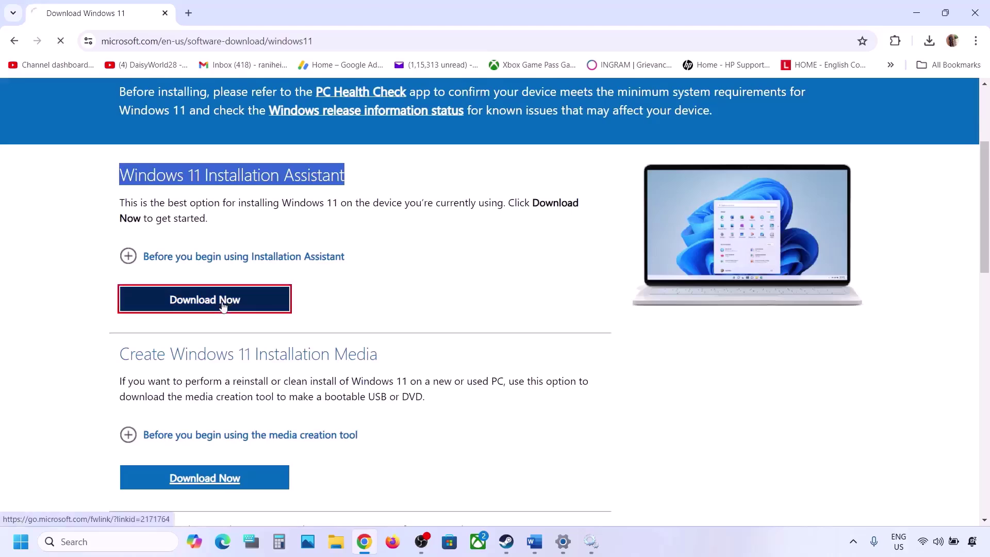
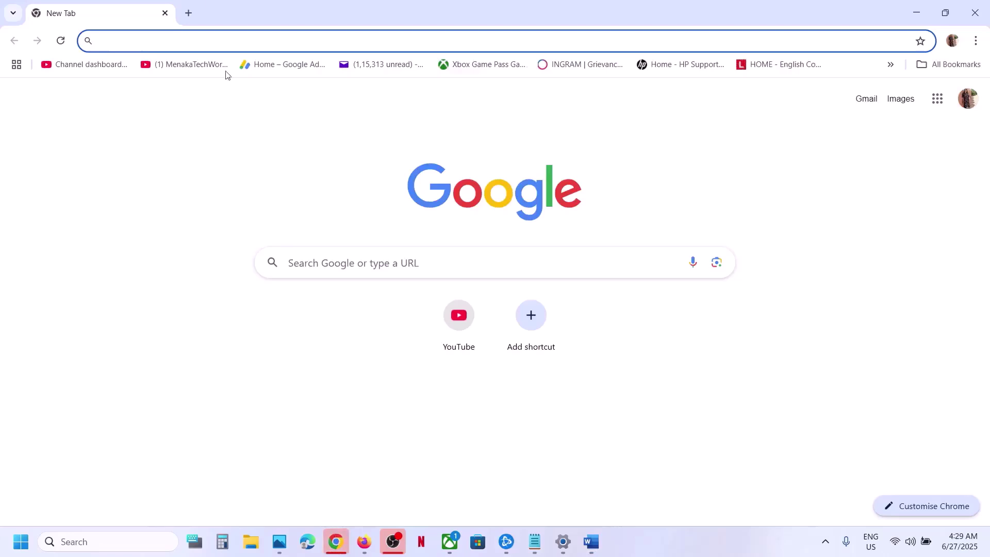
{"action": "left_click", "coordinate": [189, 13]}
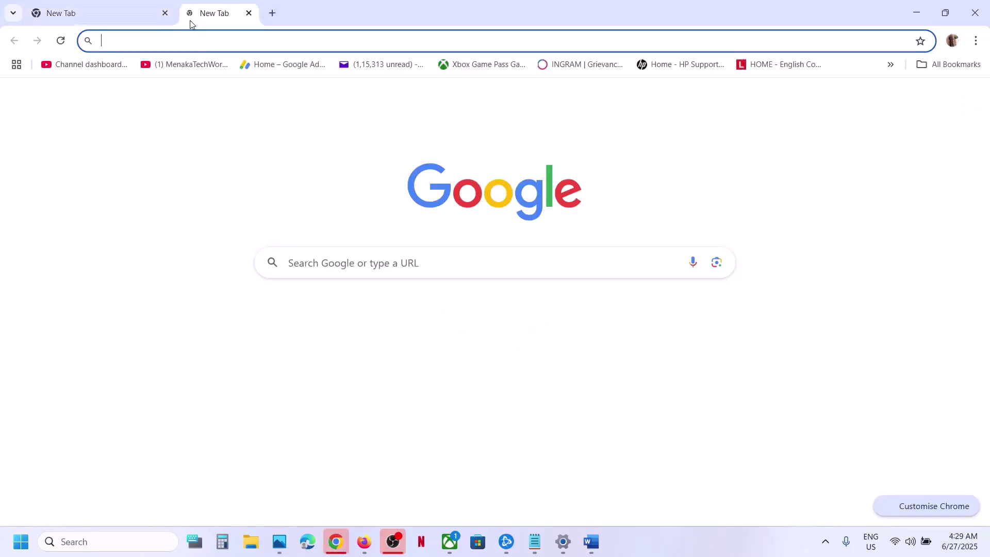
{"action": "type", "text": "https://www.catalog.update.microsoft.com/Home.aspx"}
{"action": "key", "text": "Return"}
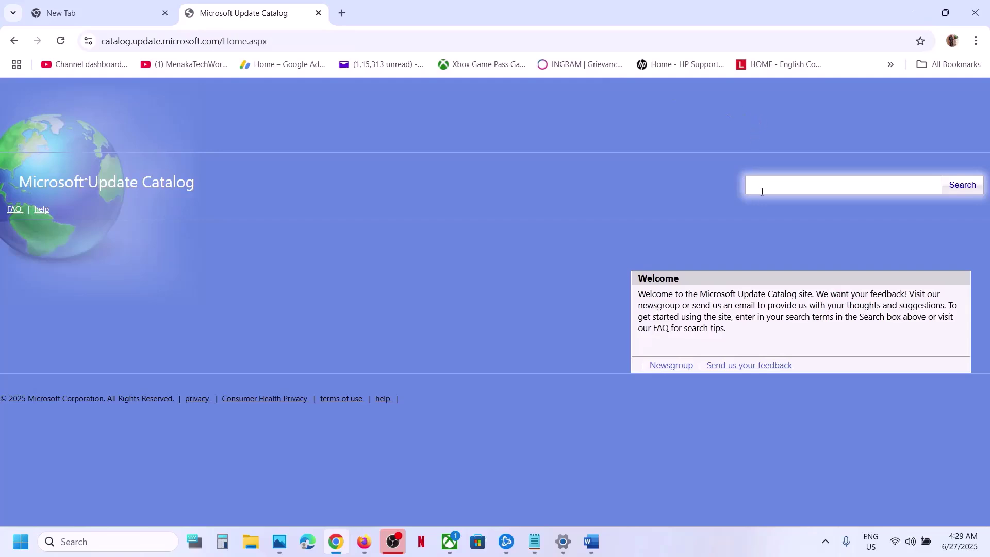
Copy the number KB5060829 from the Windows Update page in Settings and search the Microsoft Update Catalog for it.
{"action": "left_click", "coordinate": [563, 542]}
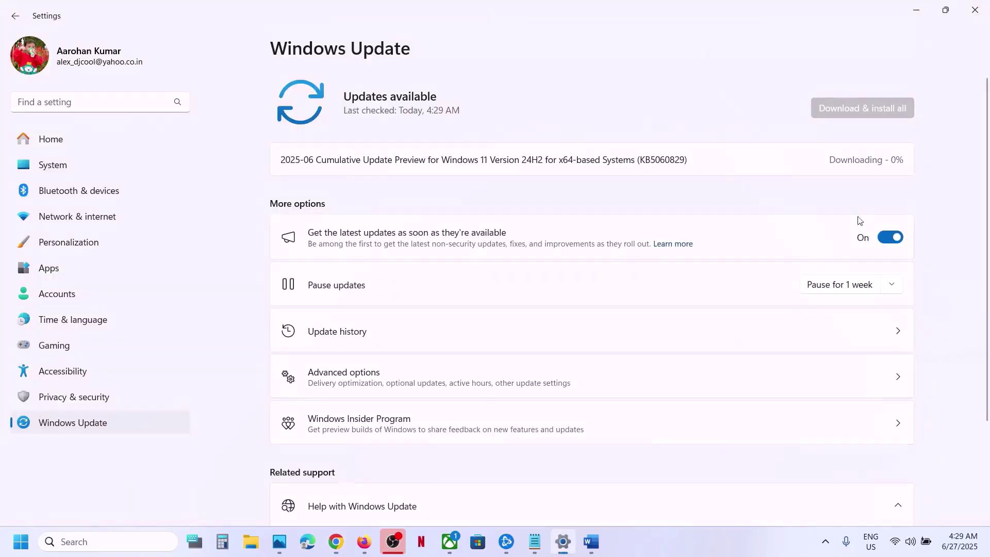
{"action": "double_click", "coordinate": [656, 160]}
{"action": "key", "text": "ctrl+c"}
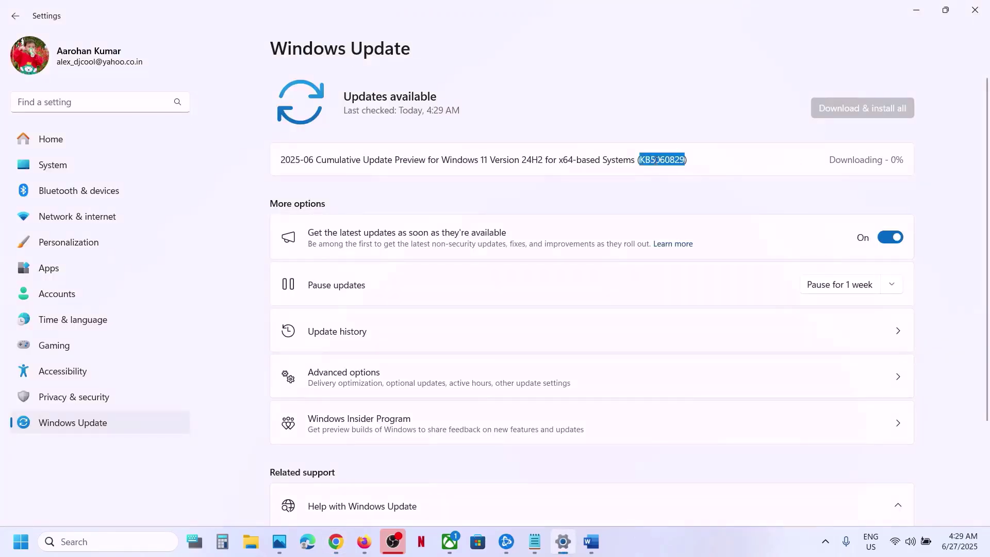
{"action": "left_click", "coordinate": [906, 18]}
{"action": "left_click", "coordinate": [769, 186]}
{"action": "key", "text": "ctrl+v"}
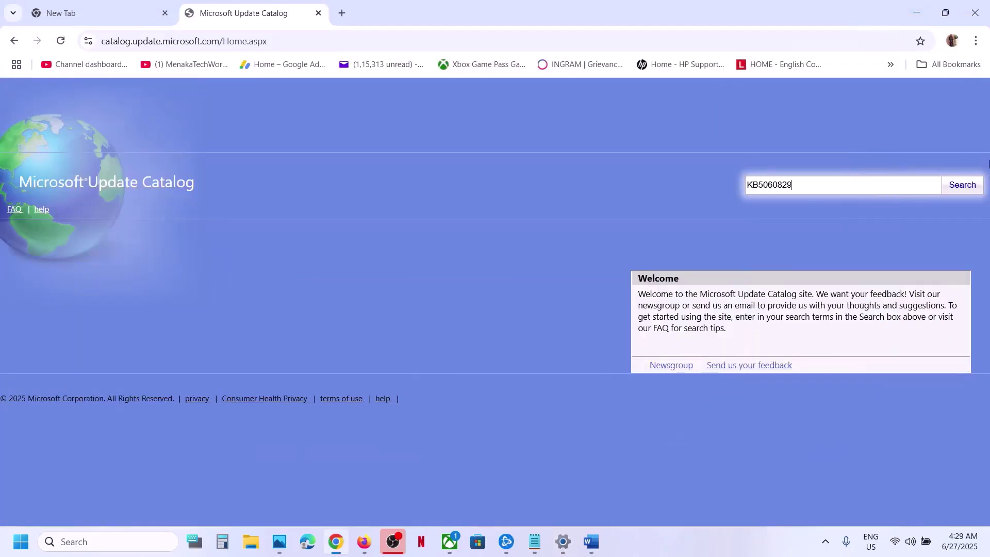
{"action": "left_click", "coordinate": [964, 185]}
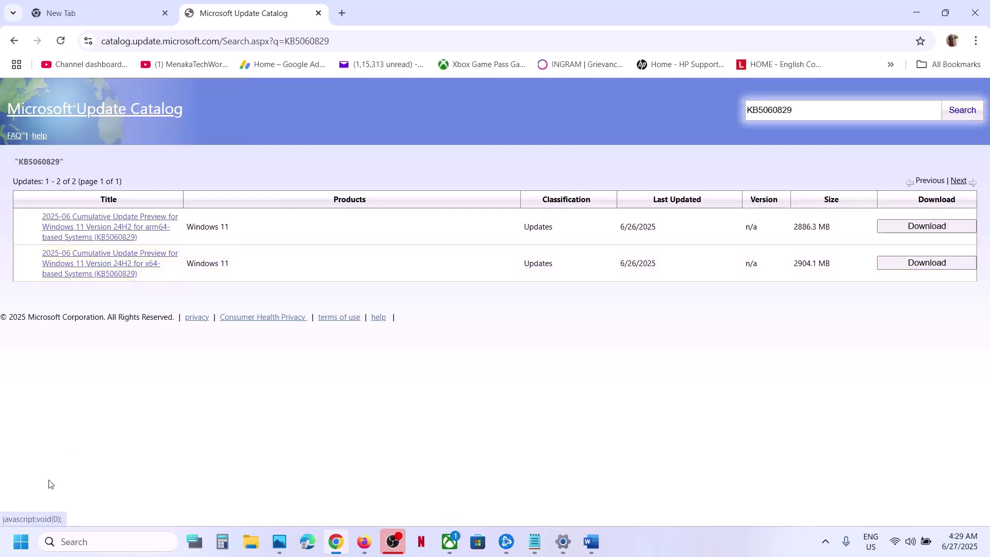
Switch to Settings, check the system type in the device specifications, and return to the Windows Update page.
{"action": "left_click", "coordinate": [563, 541]}
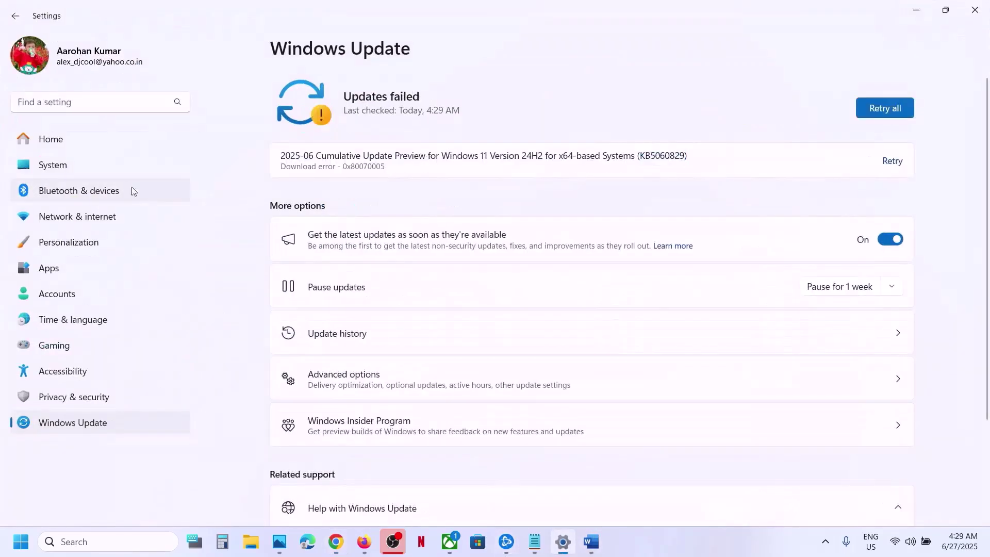
{"action": "left_click", "coordinate": [67, 162]}
{"action": "scroll", "coordinate": [516, 279], "scroll_direction": "down", "scroll_amount": 10}
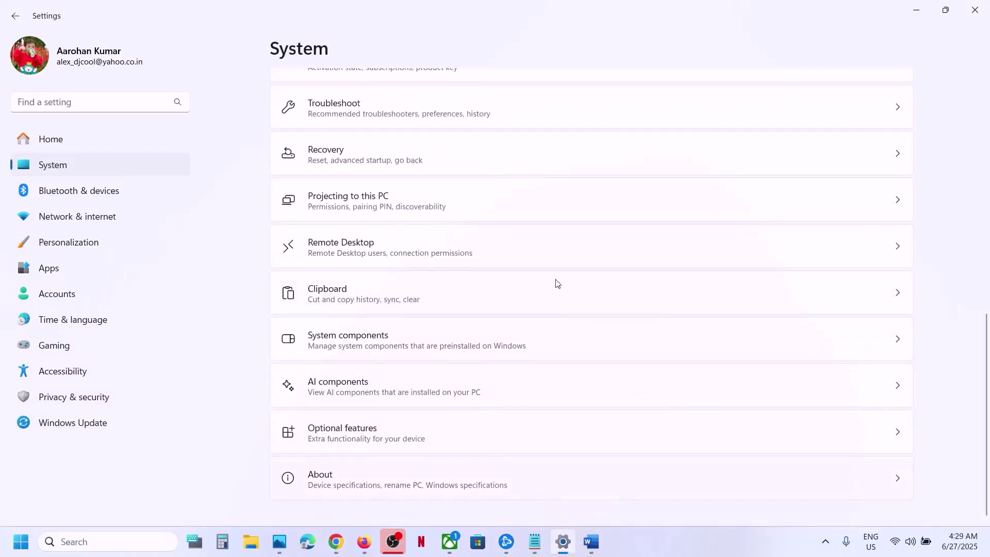
{"action": "scroll", "coordinate": [521, 301], "scroll_direction": "down", "scroll_amount": 3}
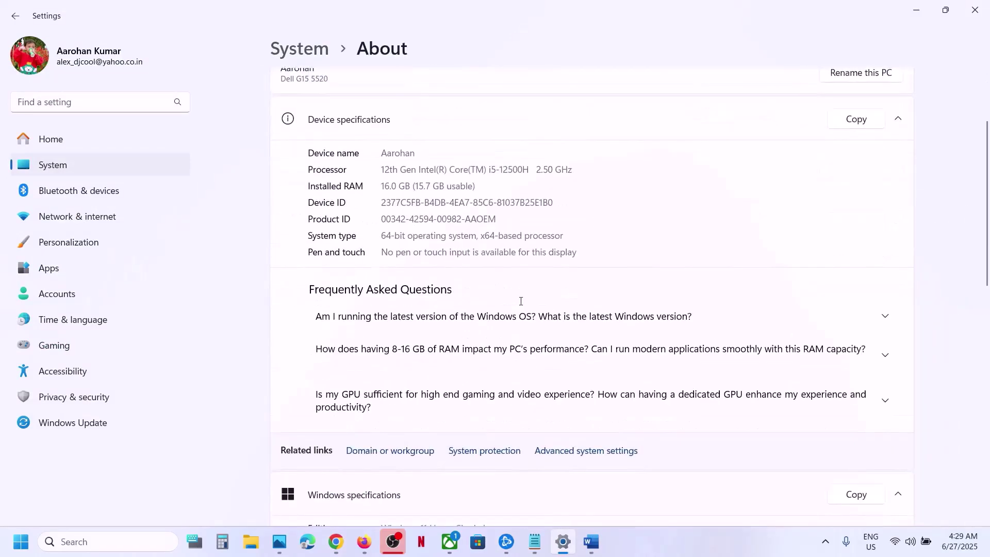
{"action": "left_click_drag", "start_coordinate": [390, 236], "coordinate": [555, 237]}
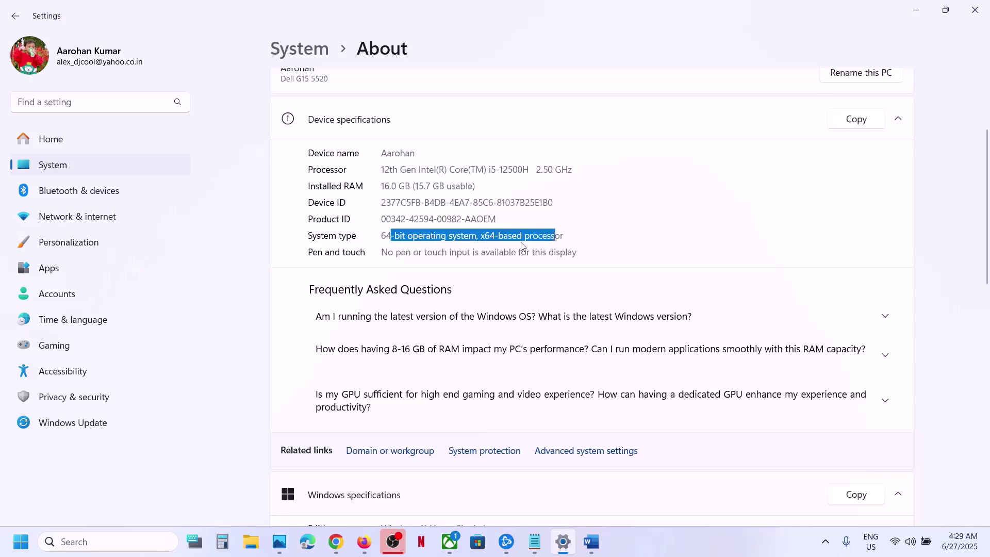
{"action": "left_click", "coordinate": [140, 412]}
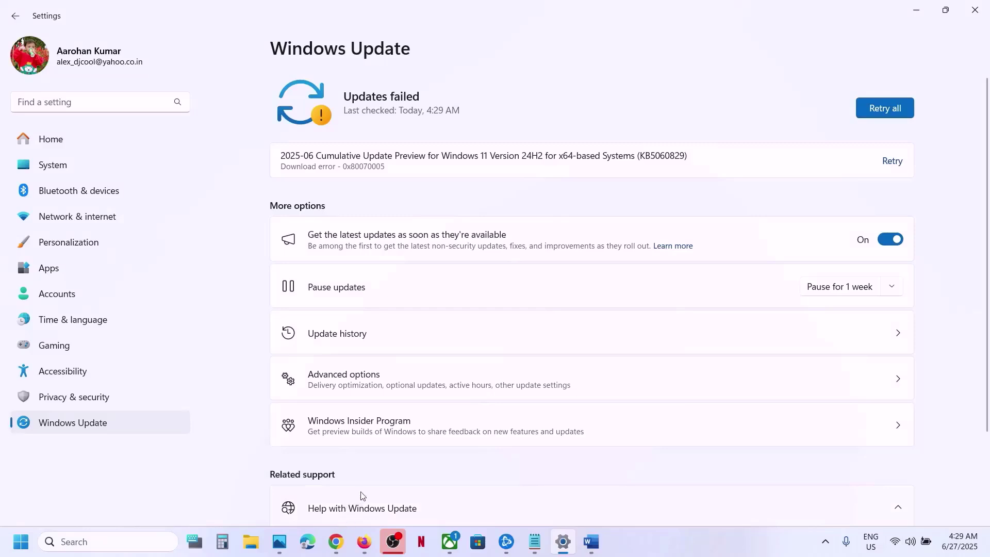
Switch to Chrome, download the windows11.0-kb5060829-x64 .msu file for x64-based systems, and check its download progress.
{"action": "left_click", "coordinate": [336, 542]}
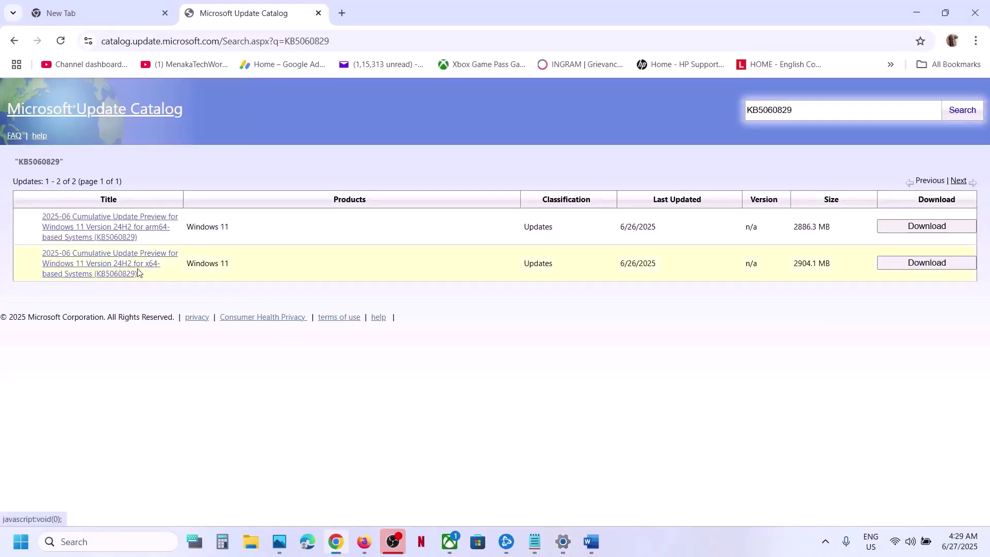
{"action": "left_click", "coordinate": [933, 267]}
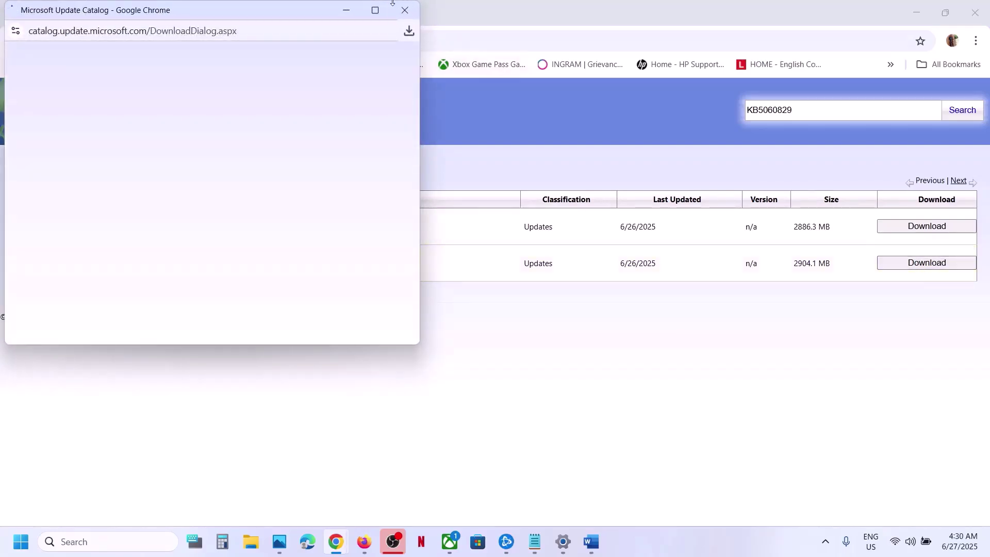
{"action": "left_click_drag", "start_coordinate": [304, 10], "coordinate": [573, 86]}
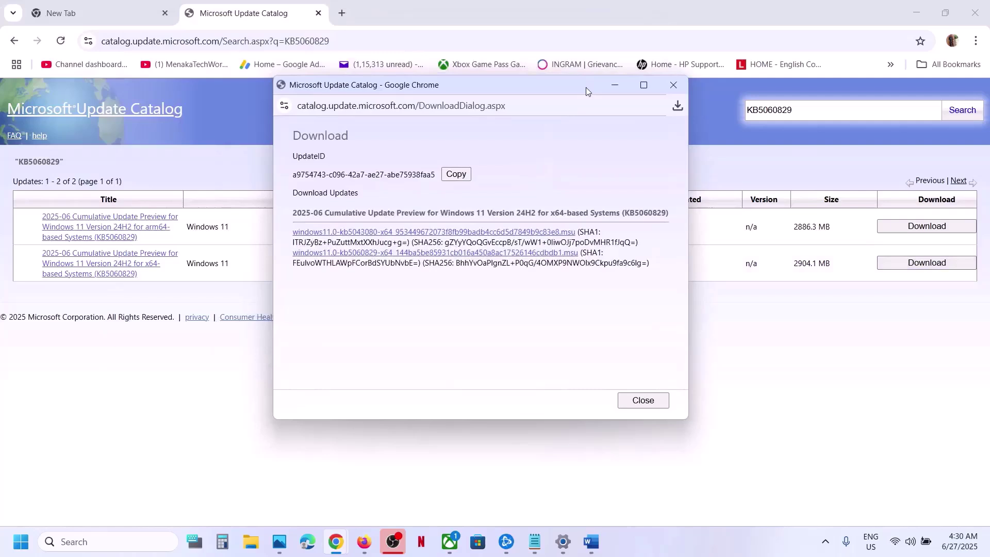
{"action": "left_click", "coordinate": [383, 253]}
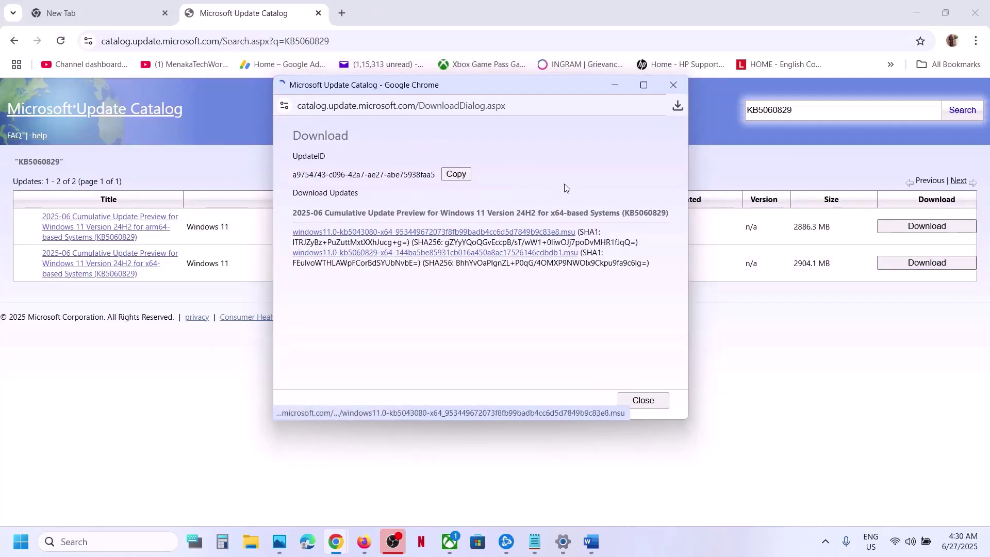
{"action": "left_click", "coordinate": [678, 106]}
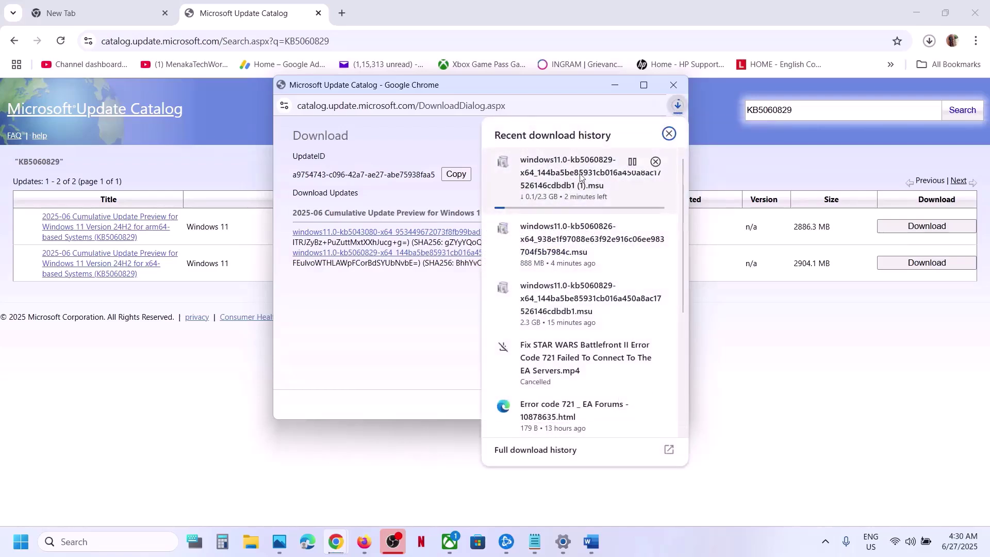
{"action": "left_click", "coordinate": [436, 297]}
{"action": "left_click", "coordinate": [13, 539]}
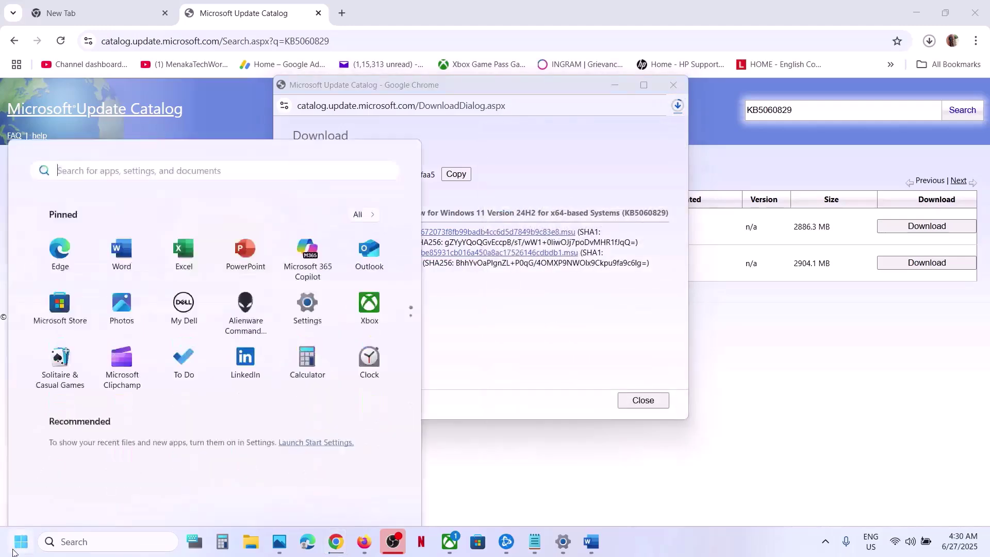
{"action": "left_click", "coordinate": [375, 495]}
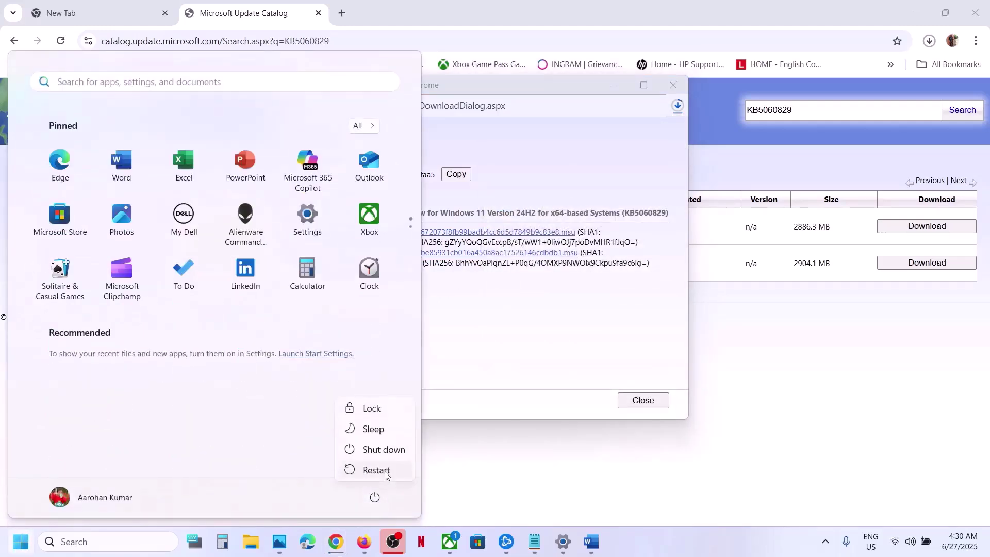
{"action": "left_click", "coordinate": [506, 353]}
{"action": "left_click", "coordinate": [506, 353]}
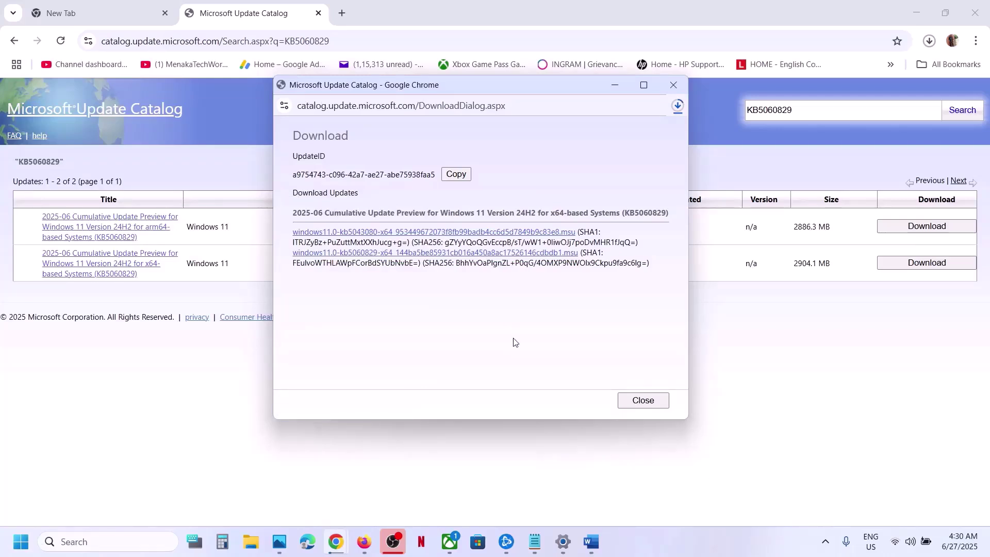
Switch to the Word document and copy all Step 5 commands, from "SC config trustedinstaller start=auto" through "net start appidsvc".
{"action": "left_click", "coordinate": [765, 553]}
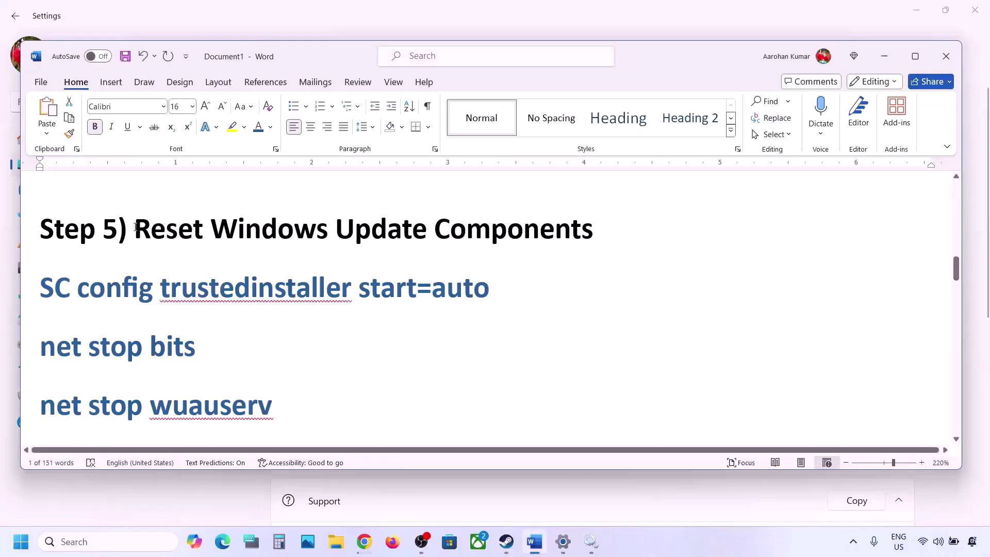
{"action": "left_click_drag", "start_coordinate": [135, 231], "coordinate": [593, 231]}
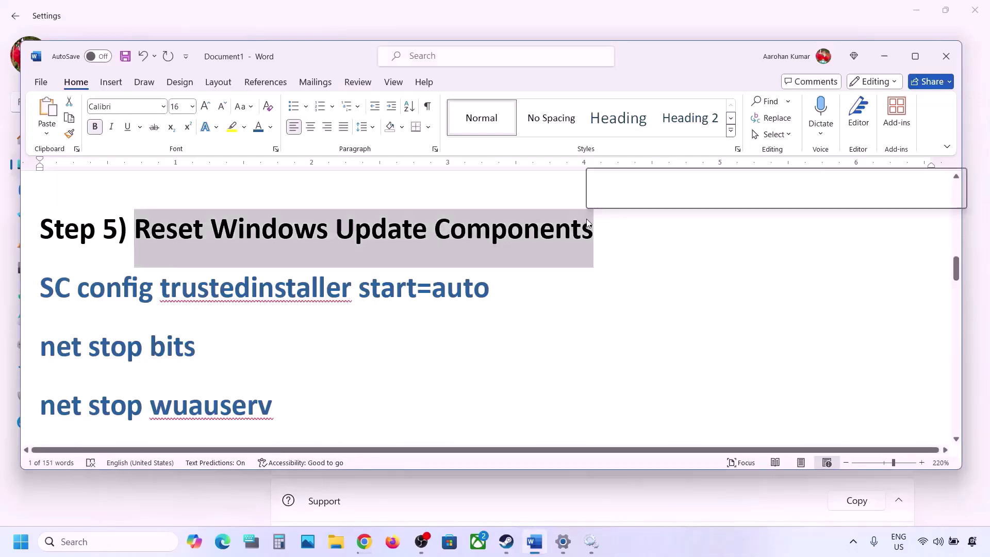
{"action": "left_click", "coordinate": [42, 283]}
{"action": "key", "text": "shift+Down"}
{"action": "key", "text": "shift+Down"}
{"action": "key", "text": "shift+Down"}
{"action": "key", "text": "shift+Down"}
{"action": "key", "text": "shift+Down"}
{"action": "key", "text": "shift+Down"}
{"action": "key", "text": "shift+Down"}
{"action": "key", "text": "shift+Down"}
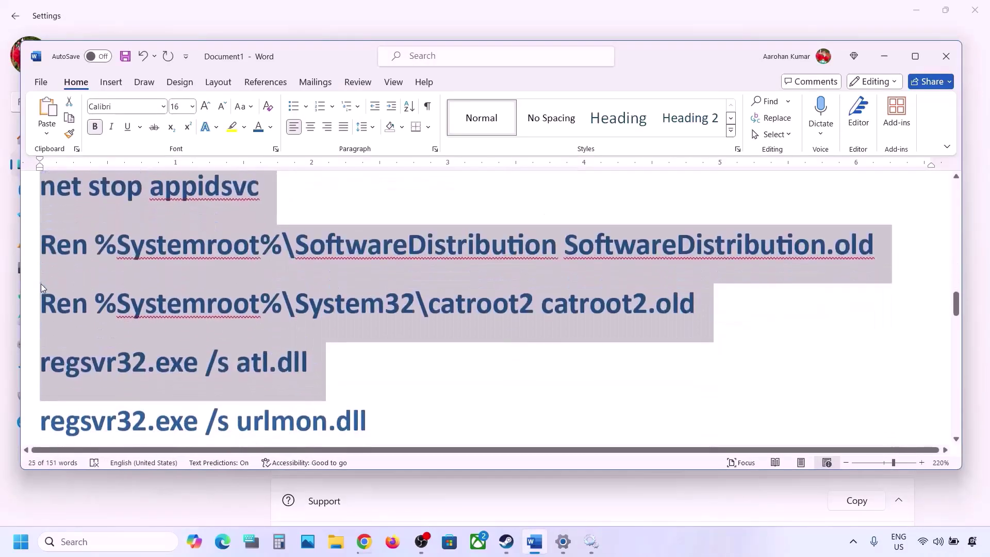
{"action": "key", "text": "shift+Down"}
{"action": "key", "text": "shift+Down"}
{"action": "key", "text": "shift+Down"}
{"action": "key", "text": "shift+Down"}
{"action": "key", "text": "shift+Down"}
{"action": "key", "text": "shift+Down"}
{"action": "key", "text": "shift+Down"}
{"action": "key", "text": "shift+Down"}
{"action": "key", "text": "shift+Down"}
{"action": "key", "text": "shift+Down"}
{"action": "key", "text": "shift+Down"}
{"action": "key", "text": "shift+Down"}
{"action": "key", "text": "shift+Down"}
{"action": "key", "text": "shift+Down"}
{"action": "key", "text": "shift+Down"}
{"action": "key", "text": "shift+Down"}
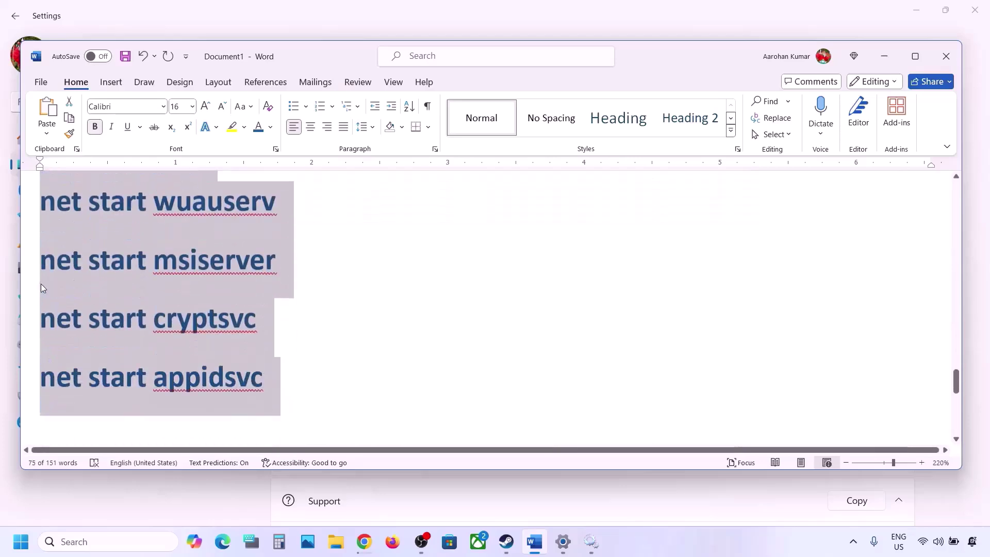
{"action": "key", "text": "shift+Down"}
{"action": "key", "text": "shift+Down"}
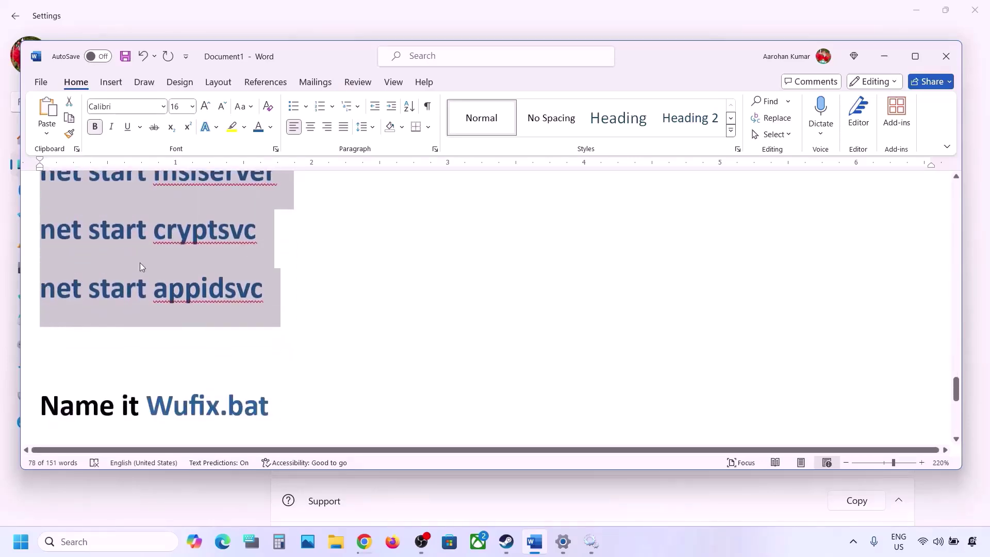
{"action": "right_click", "coordinate": [140, 267]}
{"action": "left_click", "coordinate": [173, 318]}
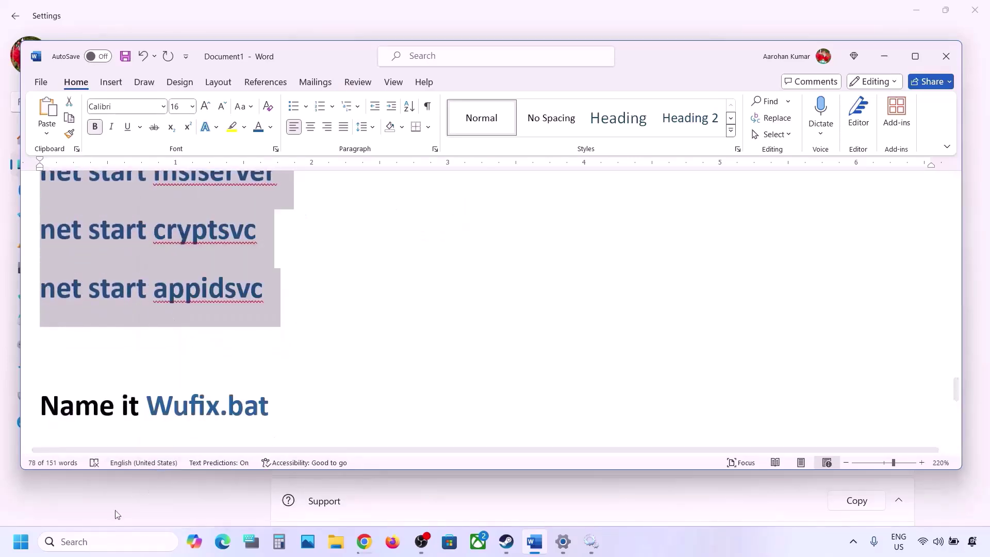
Open Notepad and paste the copied Windows Update reset commands into a blank document.
{"action": "left_click", "coordinate": [84, 541]}
{"action": "type", "text": "note"}
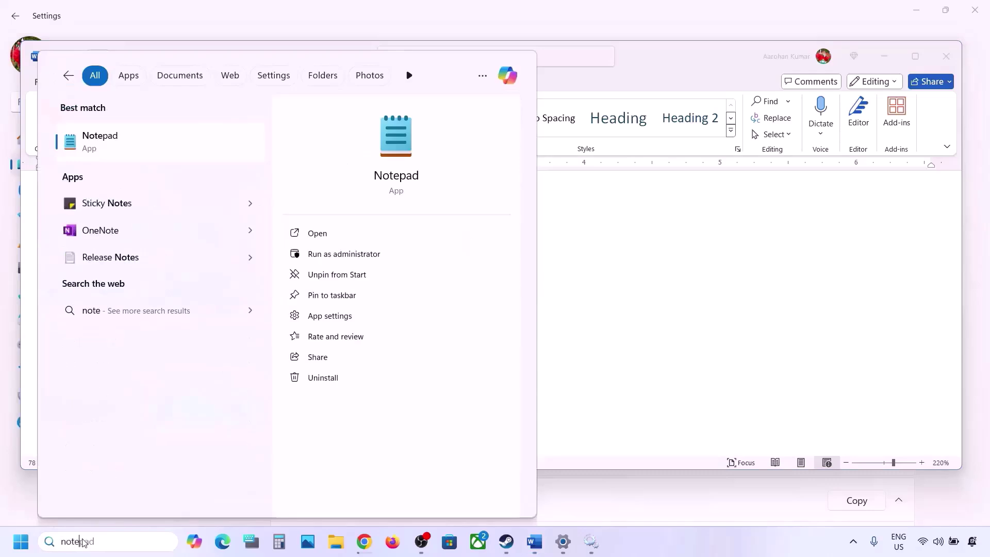
{"action": "key", "text": "Return"}
{"action": "key", "text": "ctrl+v"}
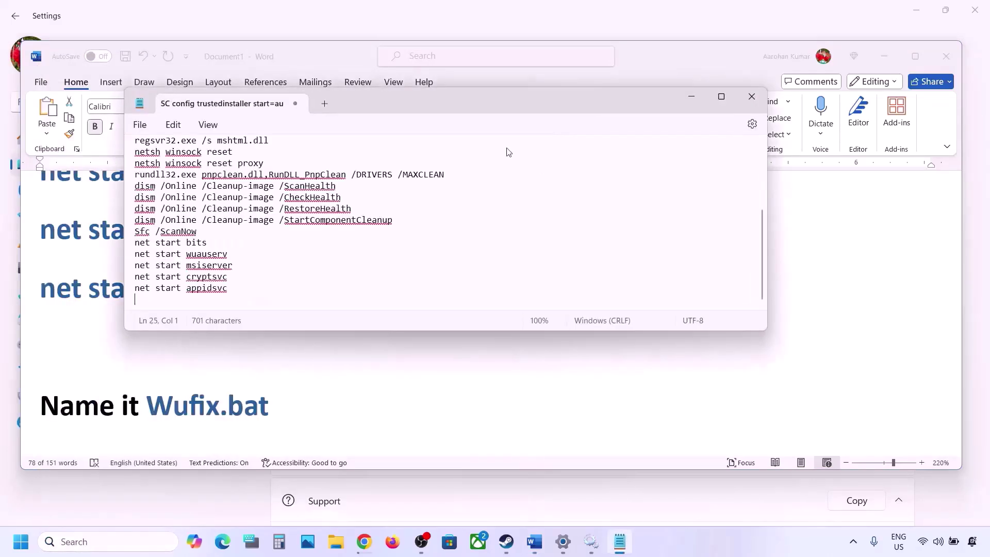
{"action": "scroll", "coordinate": [279, 252], "scroll_direction": "up", "scroll_amount": 4}
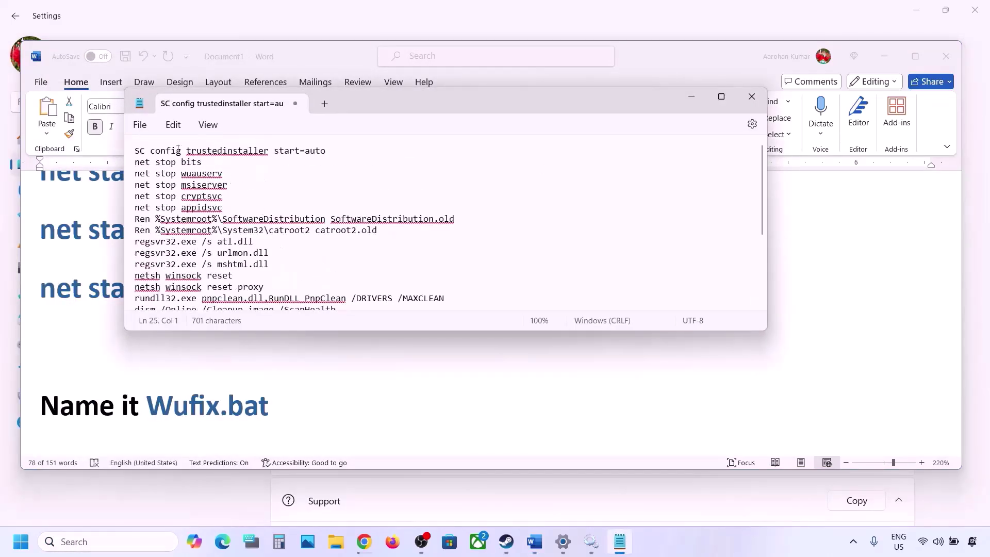
Start saving the Notepad document as a new file and name it Wufix.bat, copying the name from the Word document.
{"action": "left_click", "coordinate": [137, 129]}
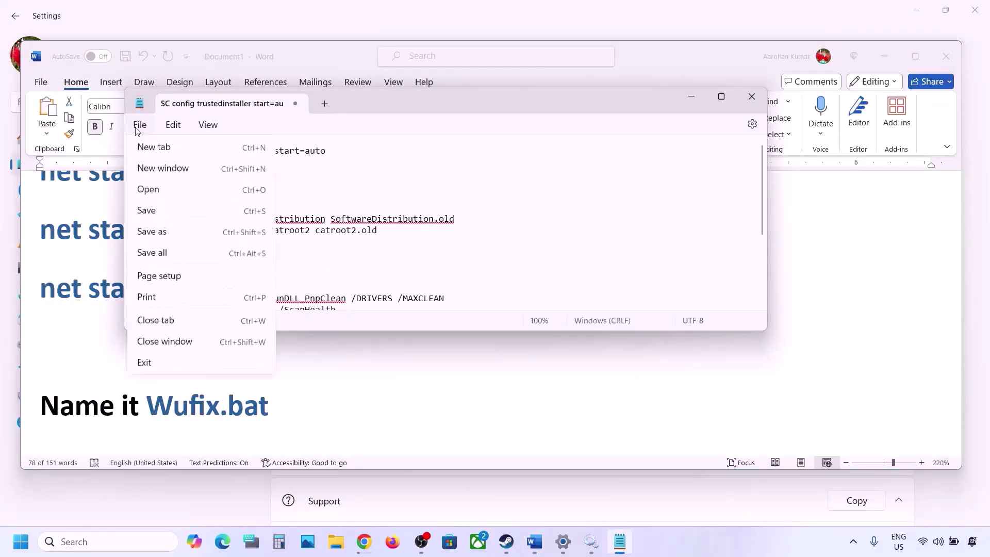
{"action": "left_click", "coordinate": [164, 233]}
{"action": "left_click", "coordinate": [135, 419]}
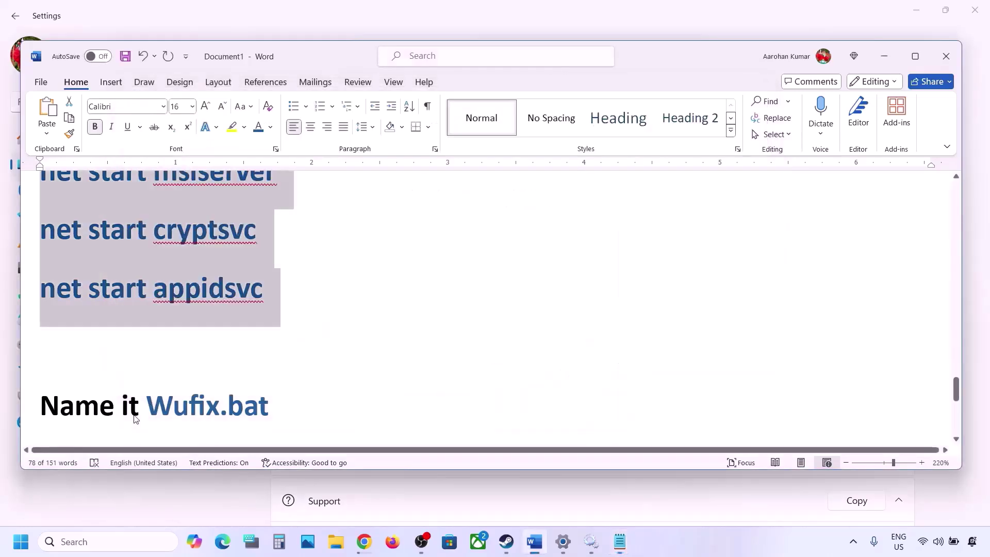
{"action": "left_click", "coordinate": [272, 401]}
{"action": "left_click_drag", "start_coordinate": [271, 405], "coordinate": [175, 405]}
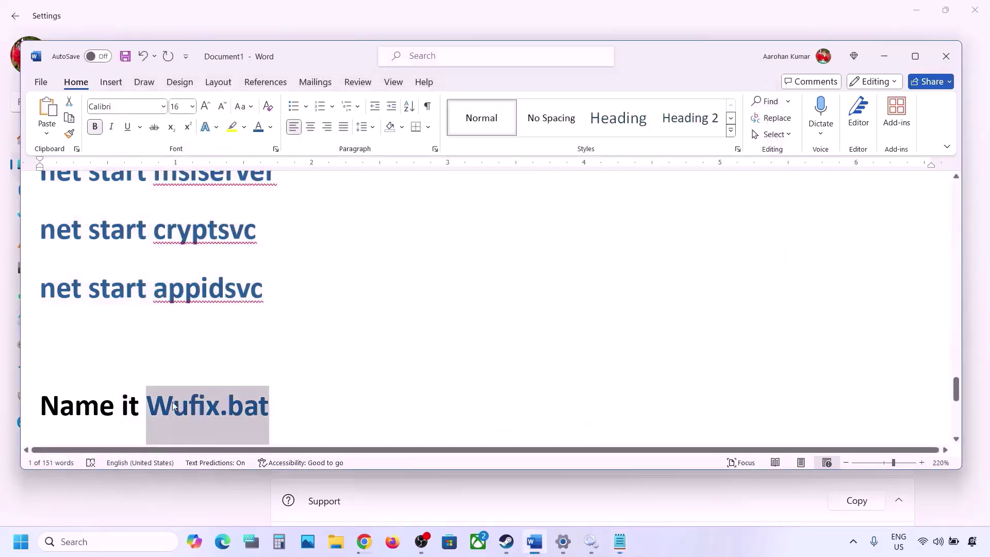
{"action": "left_click", "coordinate": [619, 542]}
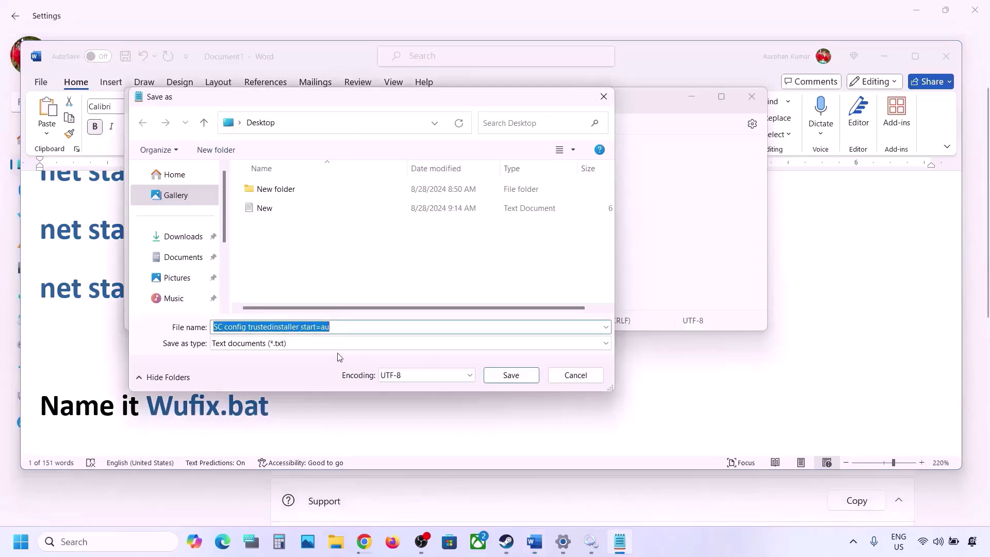
{"action": "key", "text": "ctrl+v"}
{"action": "left_click_drag", "start_coordinate": [265, 326], "coordinate": [214, 327]}
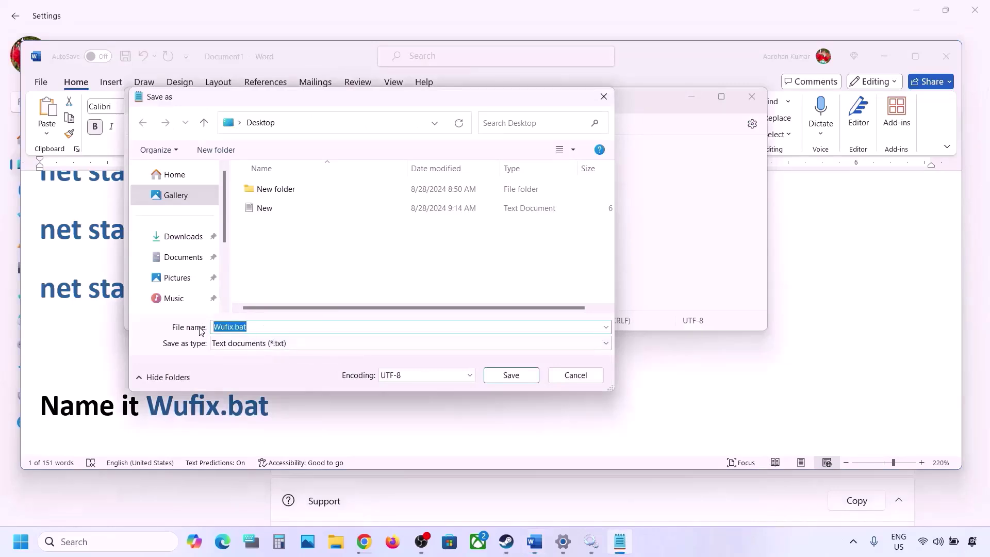
Set the file type to All files, save the batch file to the Desktop, and close Notepad.
{"action": "left_click", "coordinate": [245, 343]}
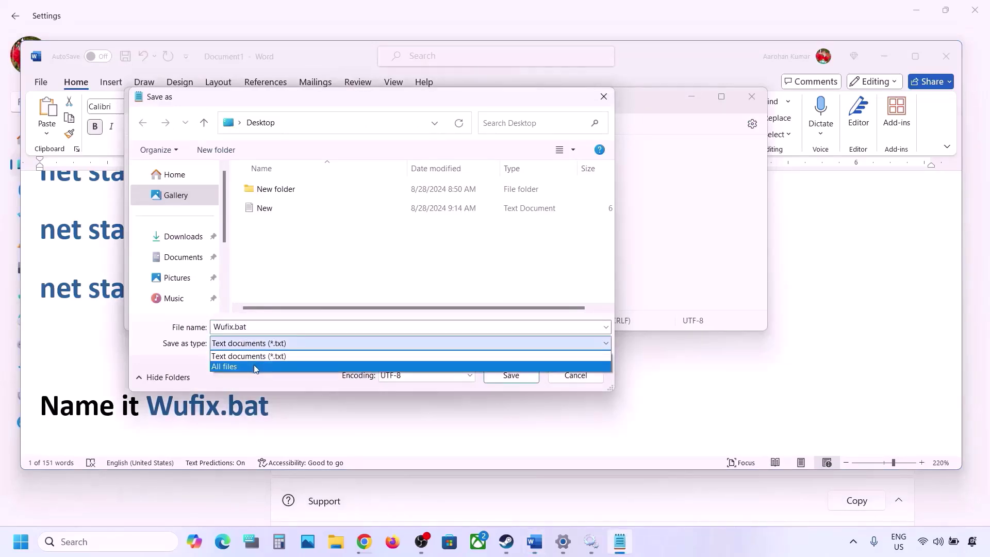
{"action": "left_click", "coordinate": [254, 366]}
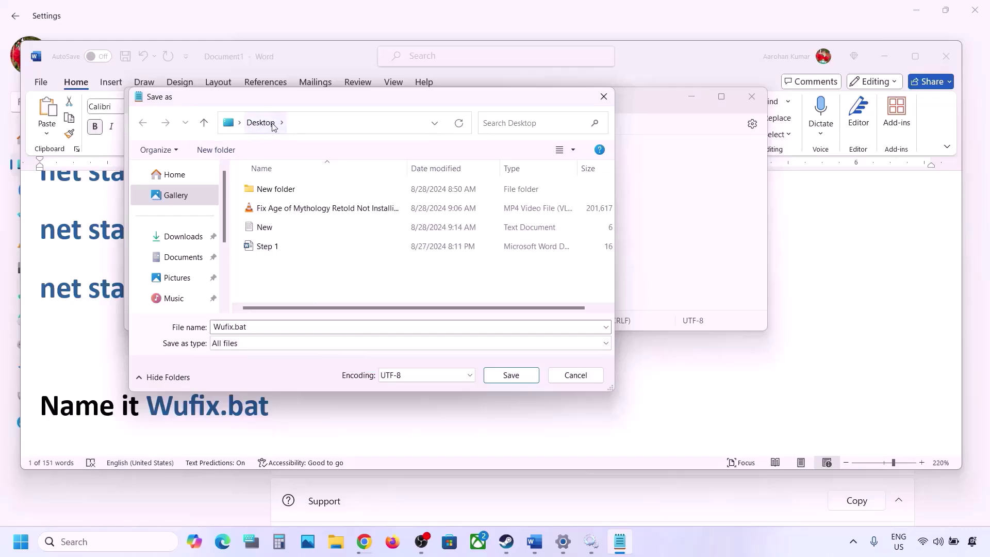
{"action": "left_click", "coordinate": [501, 373]}
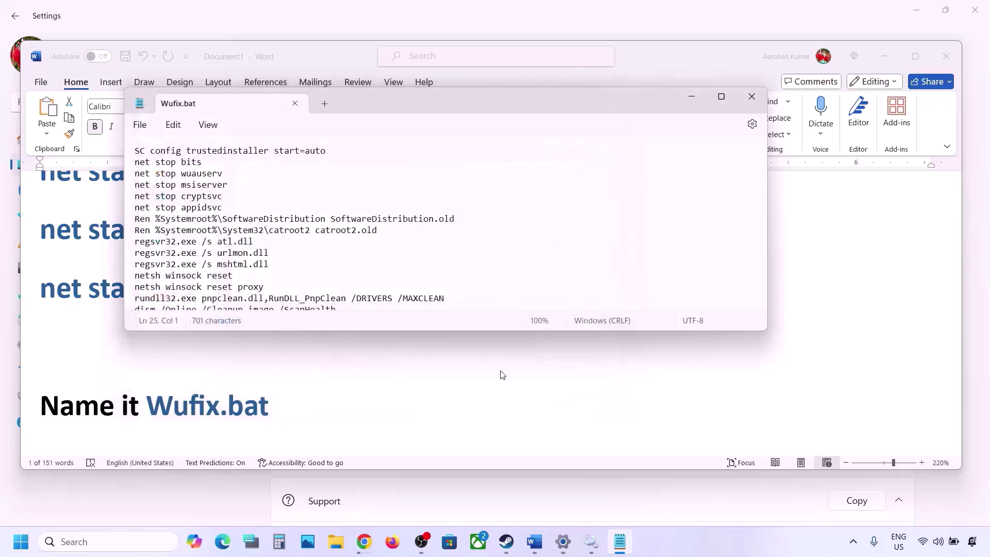
{"action": "left_click", "coordinate": [752, 96]}
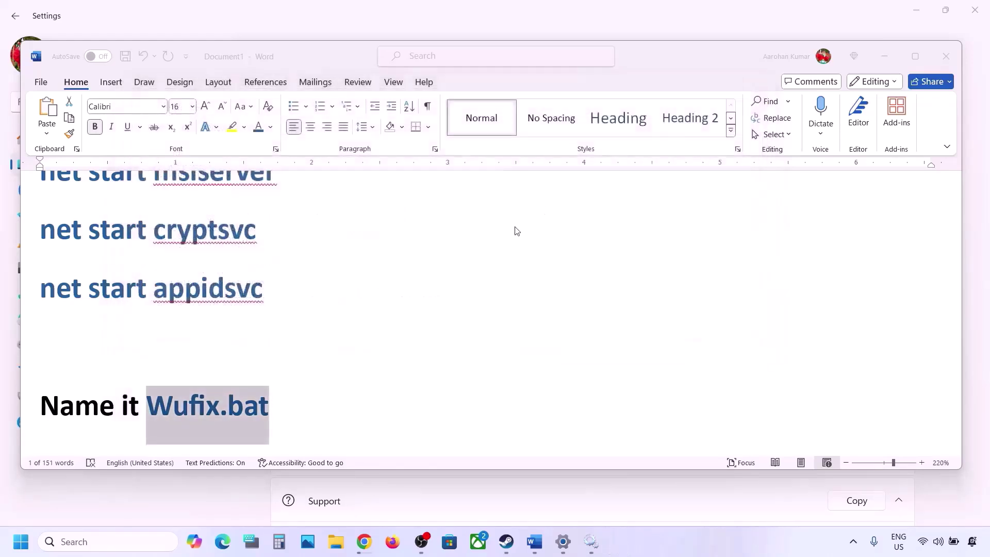
Show the desktop and run the Wufix batch file as administrator.
{"action": "key", "text": "super+d"}
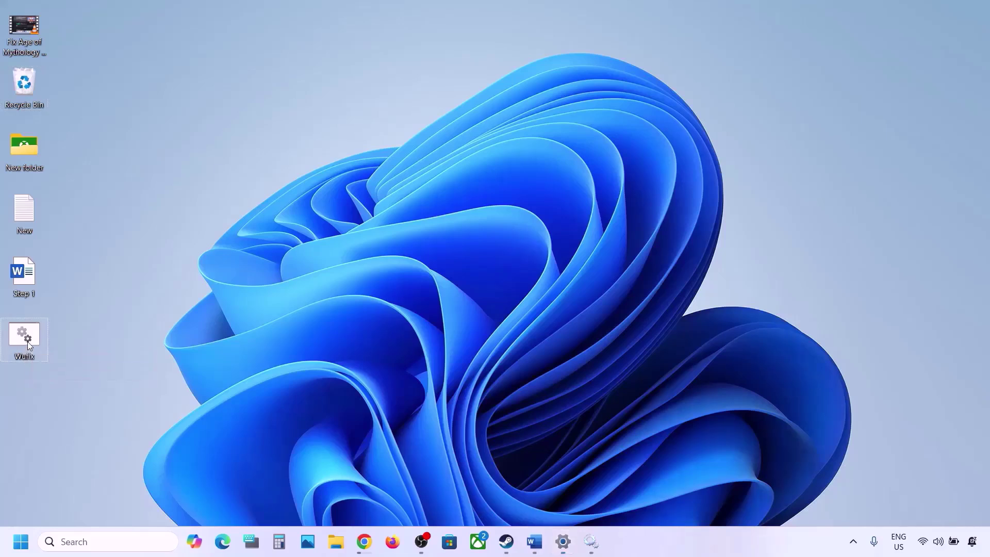
{"action": "right_click", "coordinate": [29, 346]}
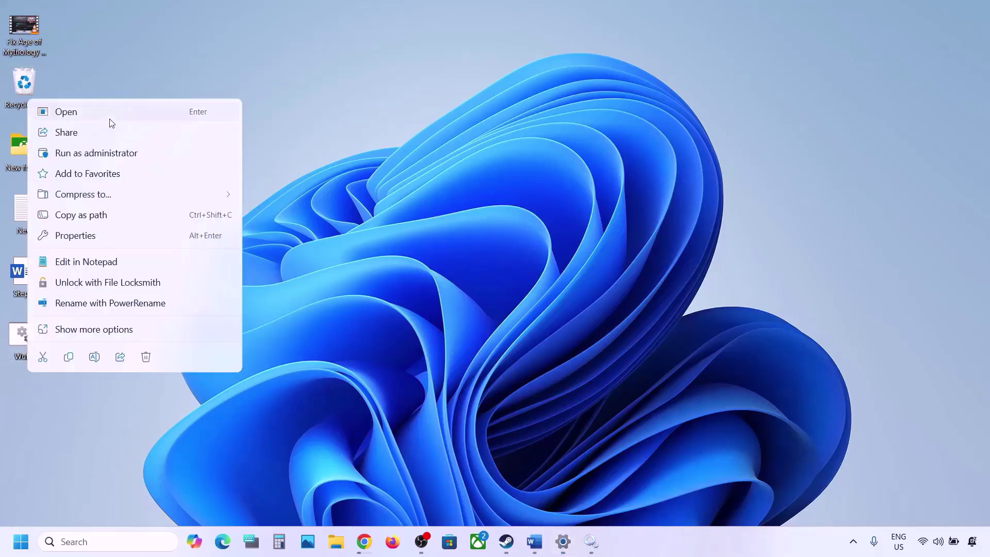
{"action": "left_click", "coordinate": [99, 151]}
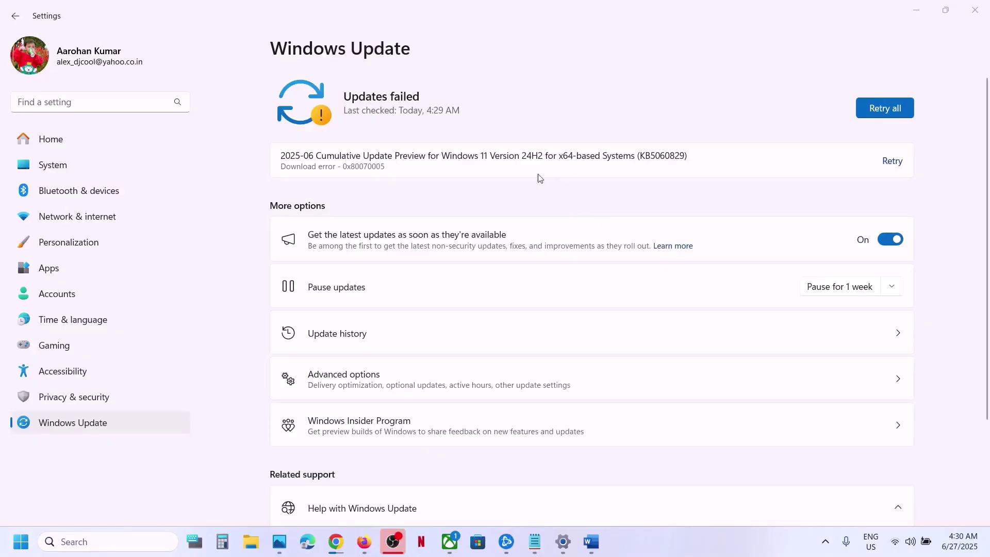
In the Windows Update settings, go through the advanced options to the Recovery page with the Windows reinstall option.
{"action": "left_click", "coordinate": [129, 423]}
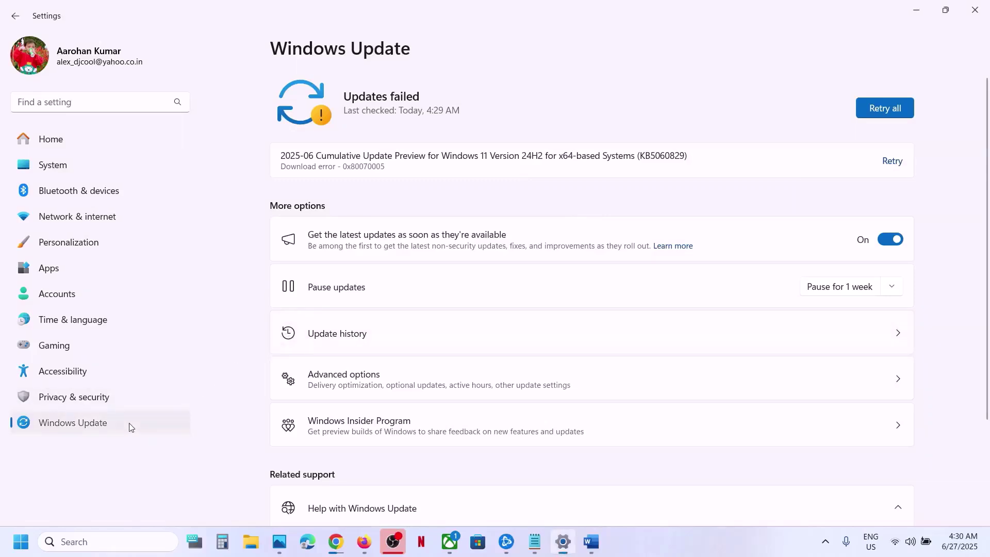
{"action": "left_click", "coordinate": [372, 386]}
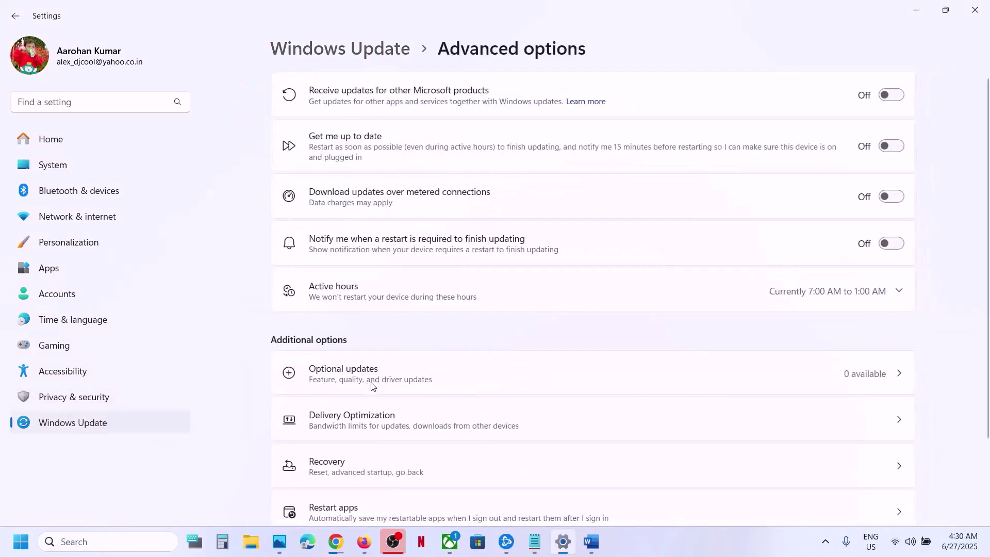
{"action": "scroll", "coordinate": [448, 334], "scroll_direction": "down", "scroll_amount": 3}
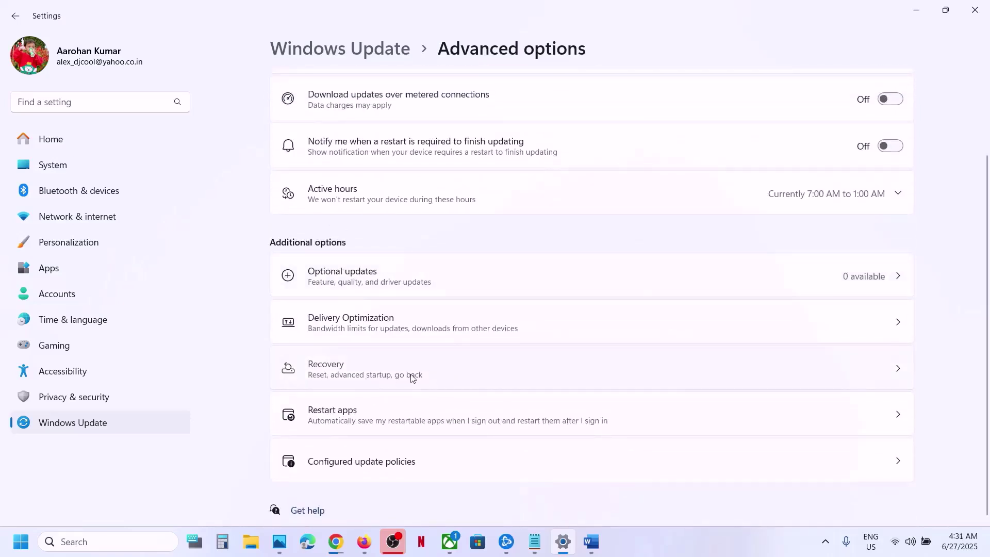
{"action": "left_click", "coordinate": [418, 381]}
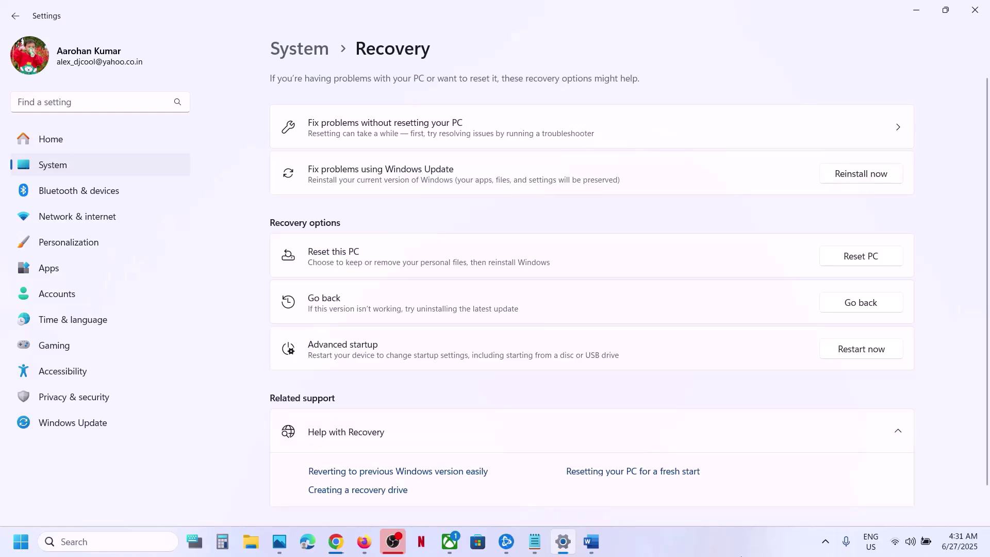
Switch to the Word document, review Step 6 on the Media Creation Tool, and select its Windows 11 software download link.
{"action": "left_click", "coordinate": [741, 551]}
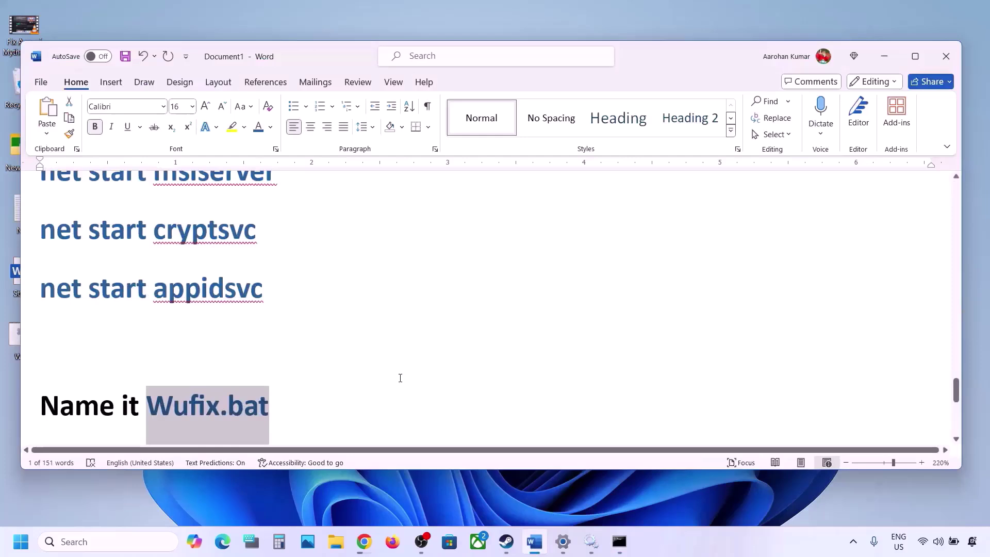
{"action": "scroll", "coordinate": [401, 375], "scroll_direction": "down", "scroll_amount": 5}
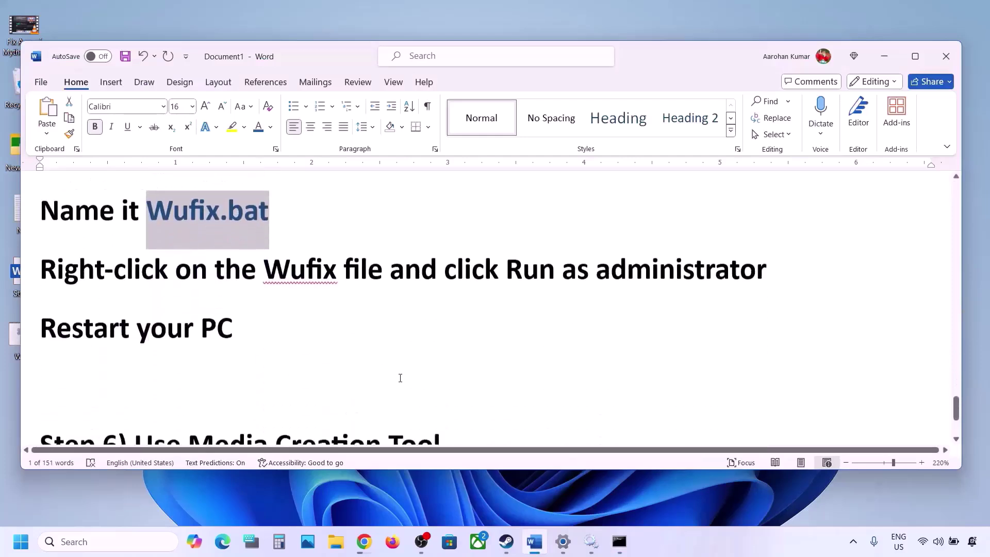
{"action": "scroll", "coordinate": [400, 378], "scroll_direction": "down", "scroll_amount": 2}
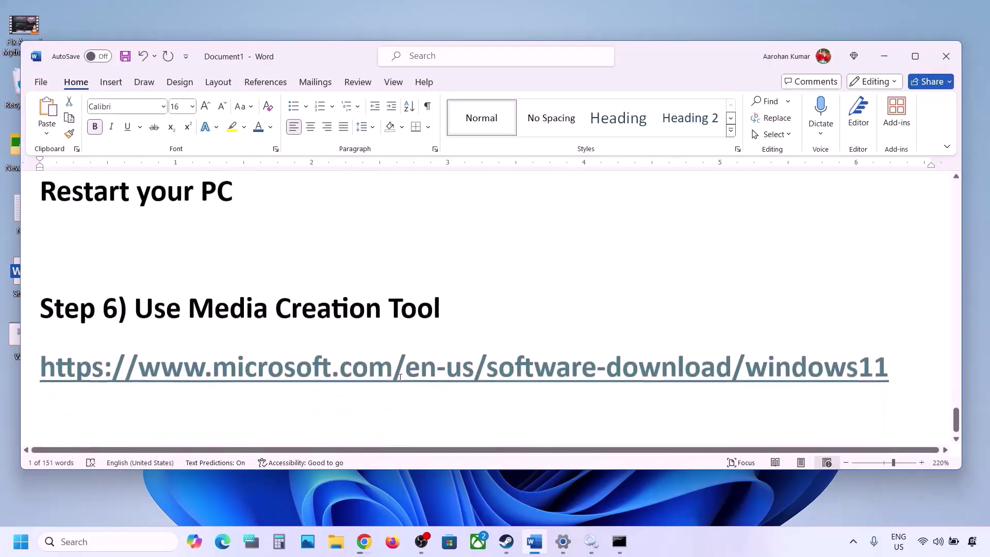
{"action": "left_click_drag", "start_coordinate": [147, 304], "coordinate": [427, 309]}
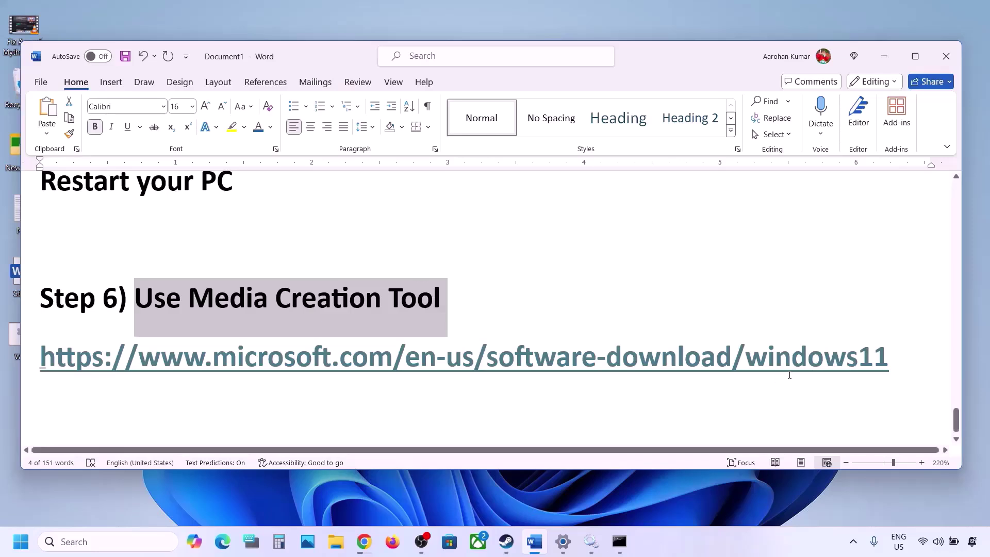
{"action": "left_click_drag", "start_coordinate": [914, 356], "coordinate": [14, 366]}
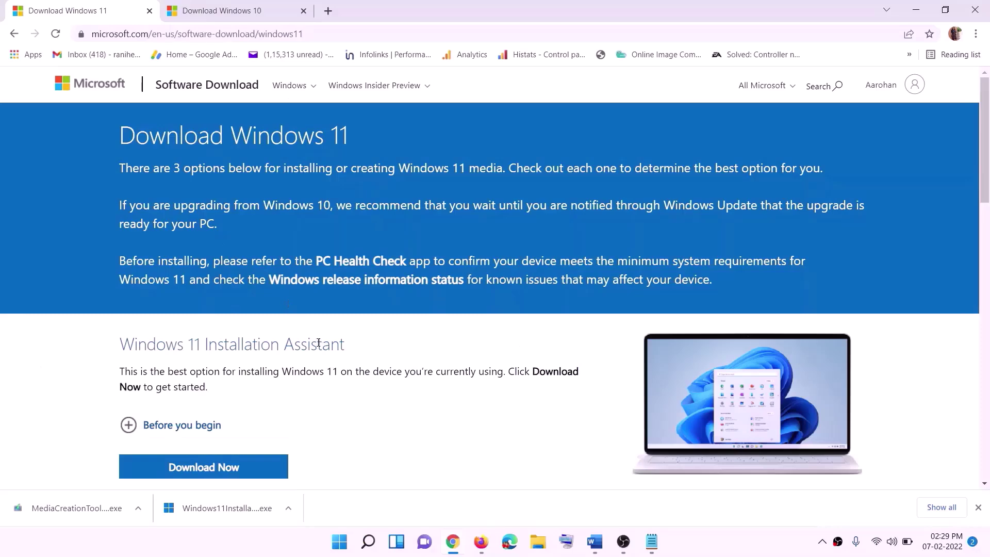
Download the media creation tool under Create Windows 11 Installation Media, run it, and allow it to make changes.
{"action": "scroll", "coordinate": [198, 305], "scroll_direction": "down", "scroll_amount": 5}
{"action": "left_click_drag", "start_coordinate": [198, 304], "coordinate": [286, 306]}
{"action": "left_click", "coordinate": [202, 390]}
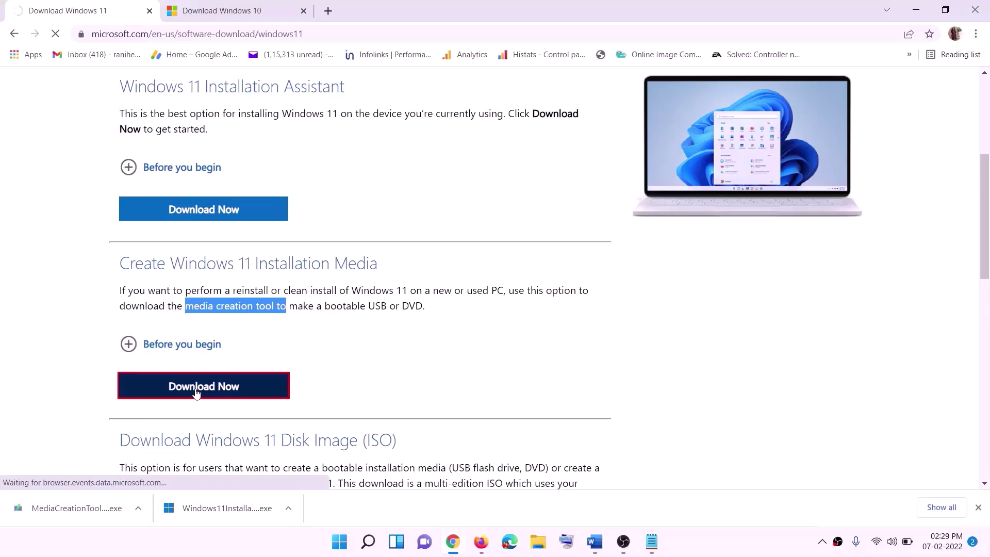
{"action": "left_click", "coordinate": [122, 521]}
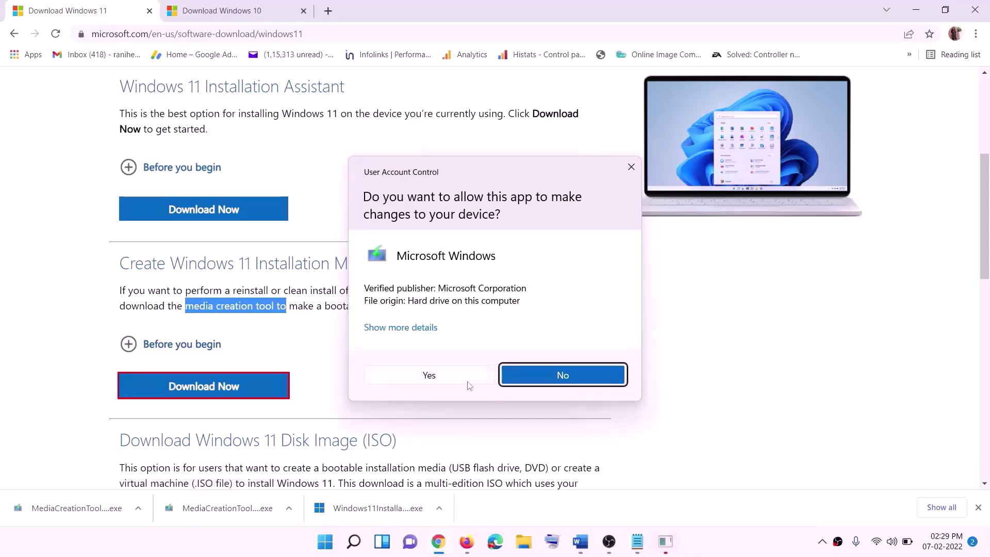
{"action": "left_click", "coordinate": [432, 378]}
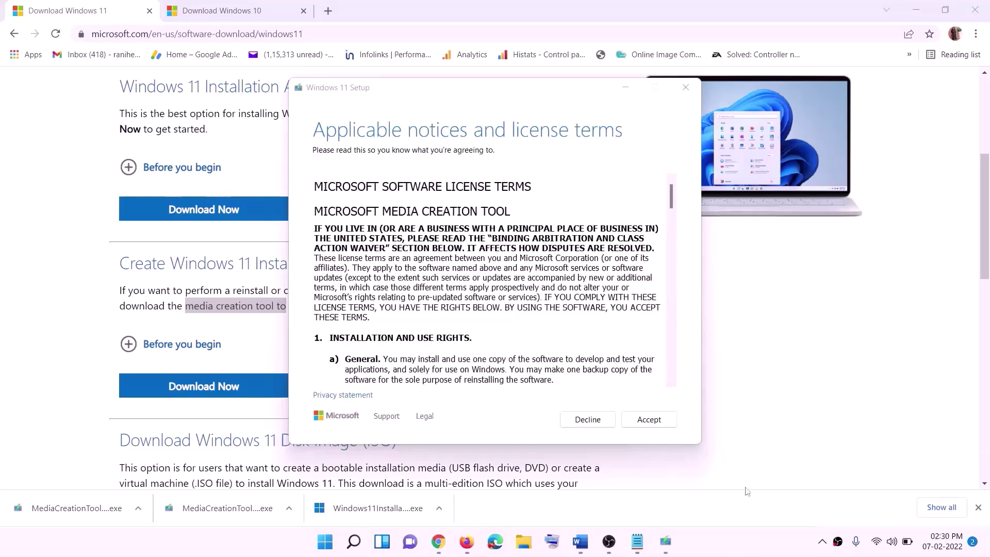
Accept the license terms, keep the recommended language and edition, and save the media as an ISO file named Windows on the Desktop.
{"action": "left_click", "coordinate": [642, 420]}
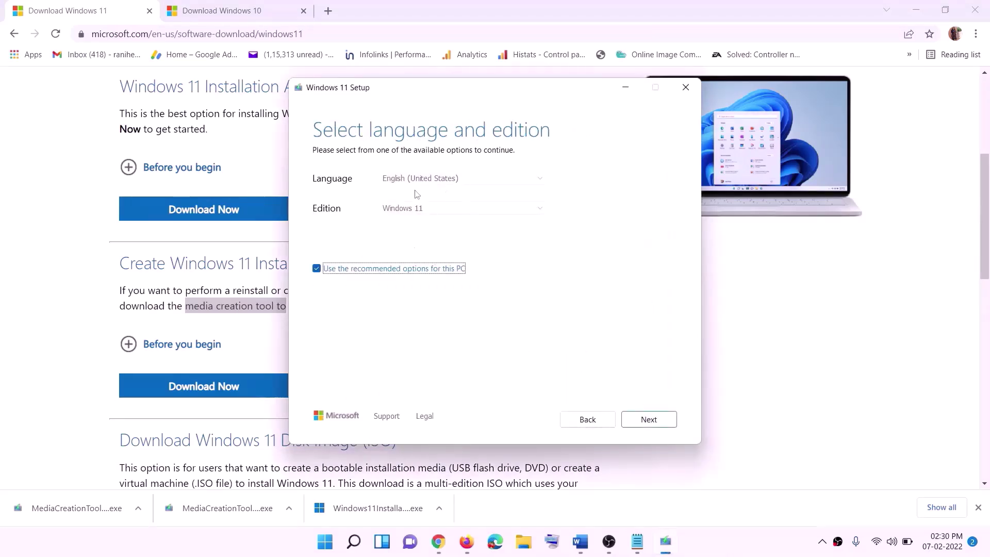
{"action": "left_click", "coordinate": [642, 421]}
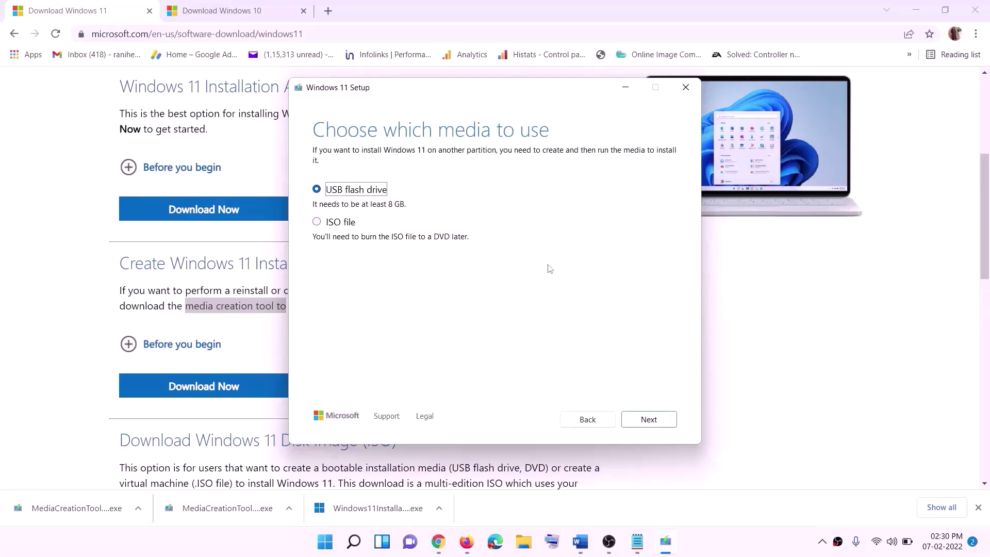
{"action": "left_click", "coordinate": [336, 222]}
{"action": "left_click", "coordinate": [644, 420]}
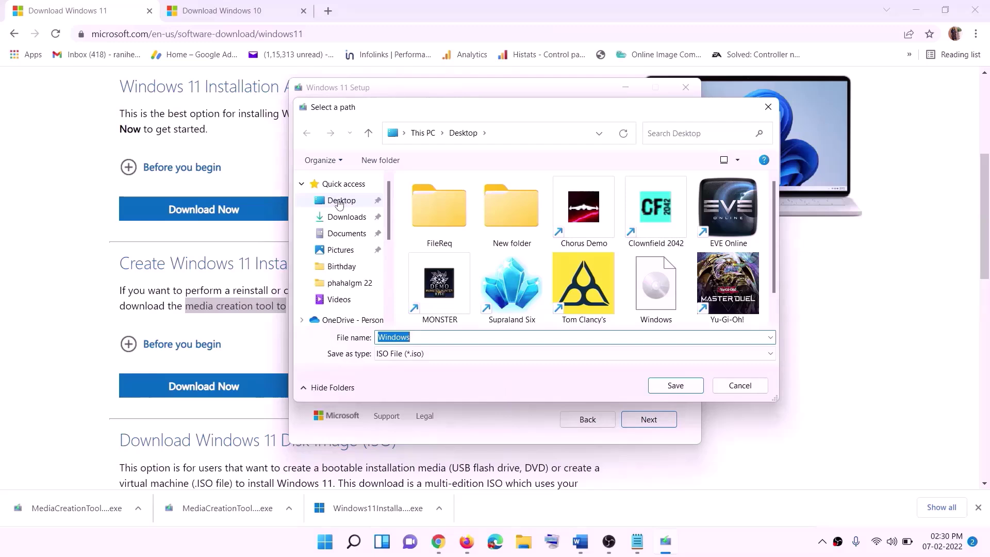
{"action": "left_click", "coordinate": [339, 203]}
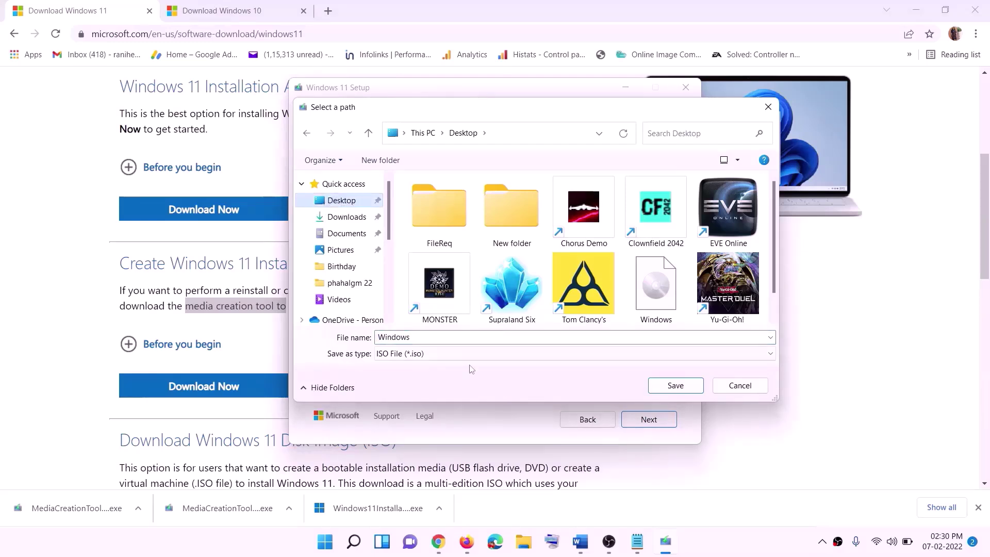
{"action": "left_click", "coordinate": [675, 386]}
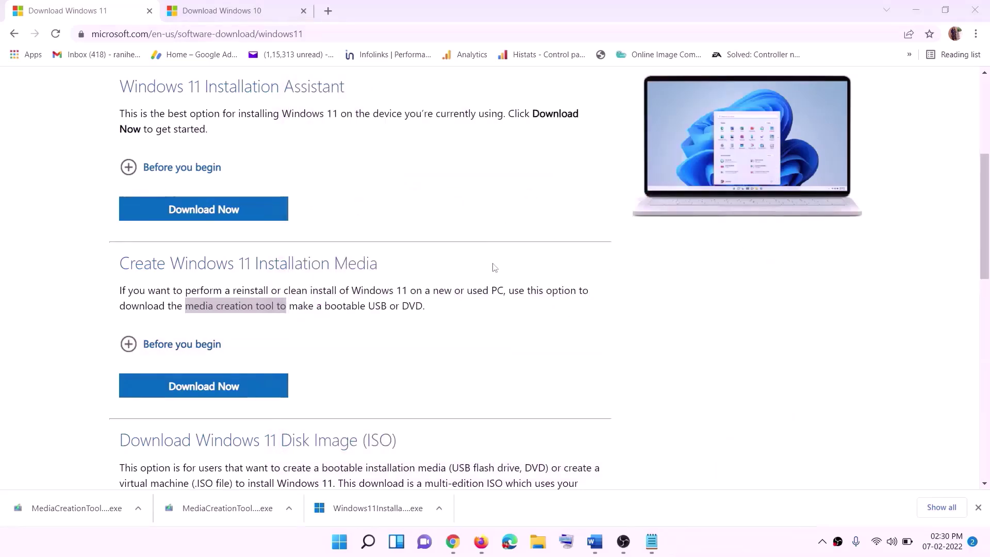
Show the desktop, move the Windows ISO file to a free spot below the Xbox file, and open it.
{"action": "key", "text": "super+d"}
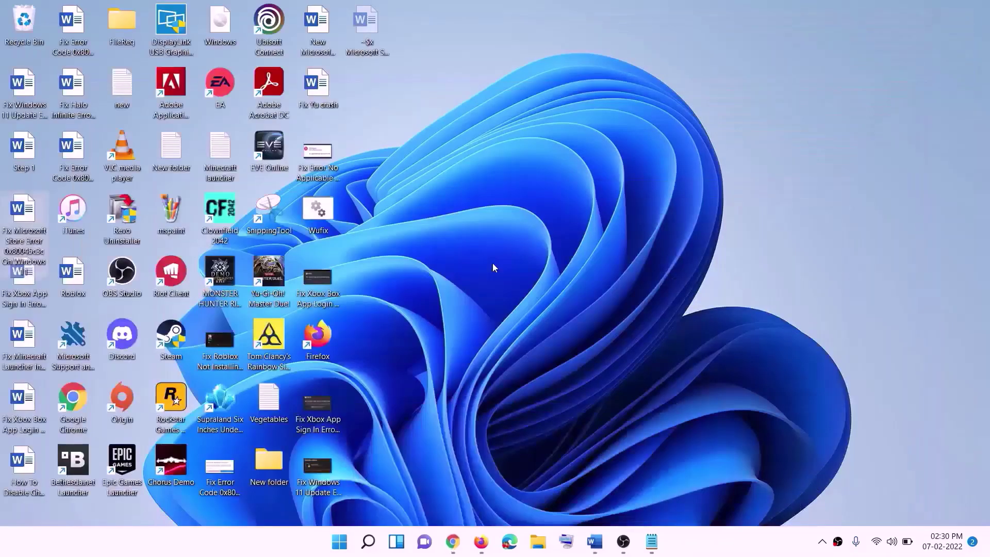
{"action": "left_click_drag", "start_coordinate": [235, 27], "coordinate": [320, 278]}
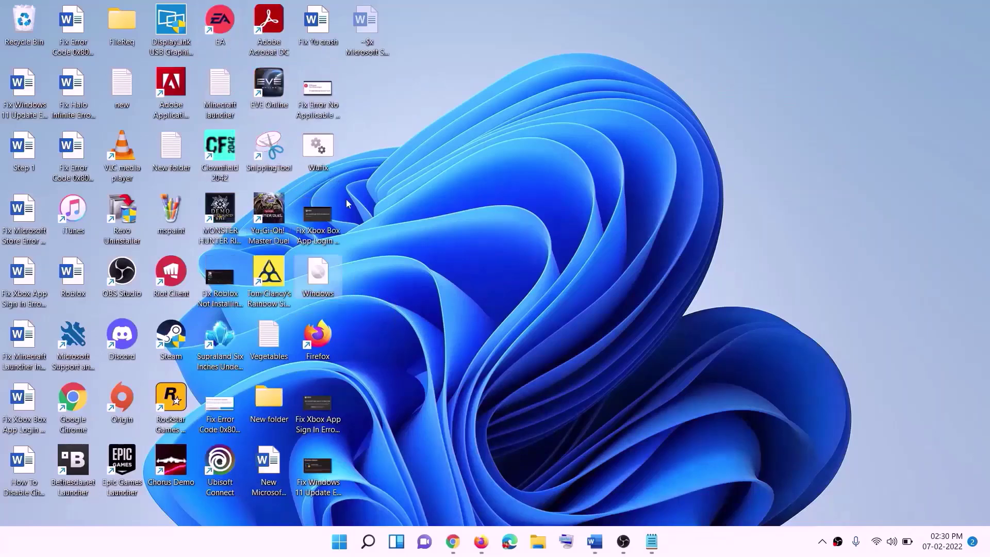
{"action": "double_click", "coordinate": [320, 281]}
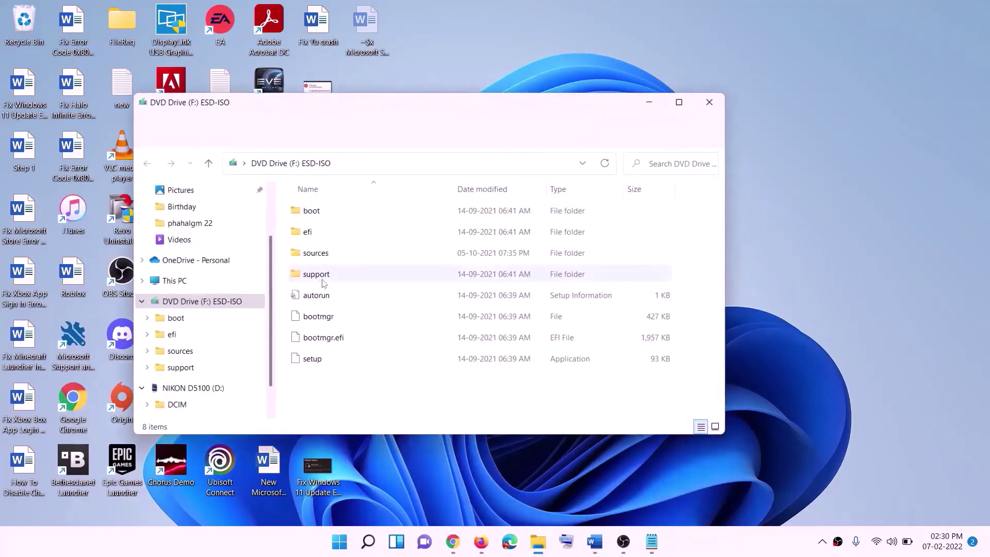
Run the setup application from the mounted ESD-ISO drive and allow it to make changes.
{"action": "left_click", "coordinate": [324, 361]}
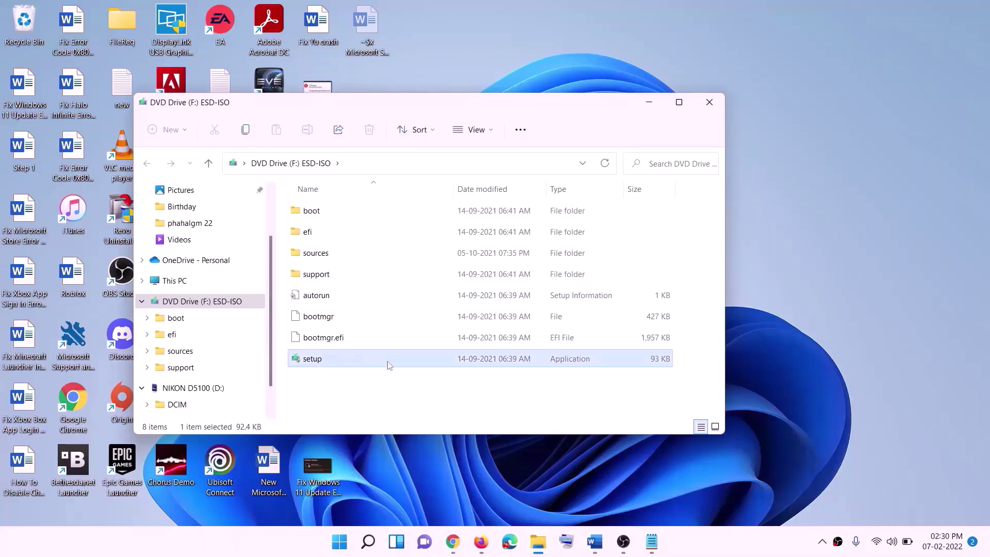
{"action": "double_click", "coordinate": [336, 360]}
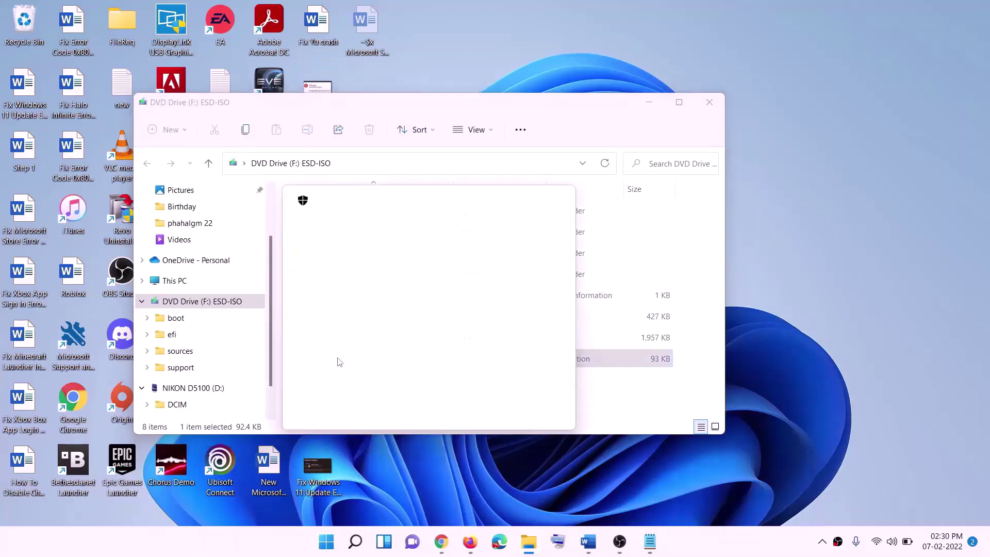
{"action": "left_click", "coordinate": [403, 407]}
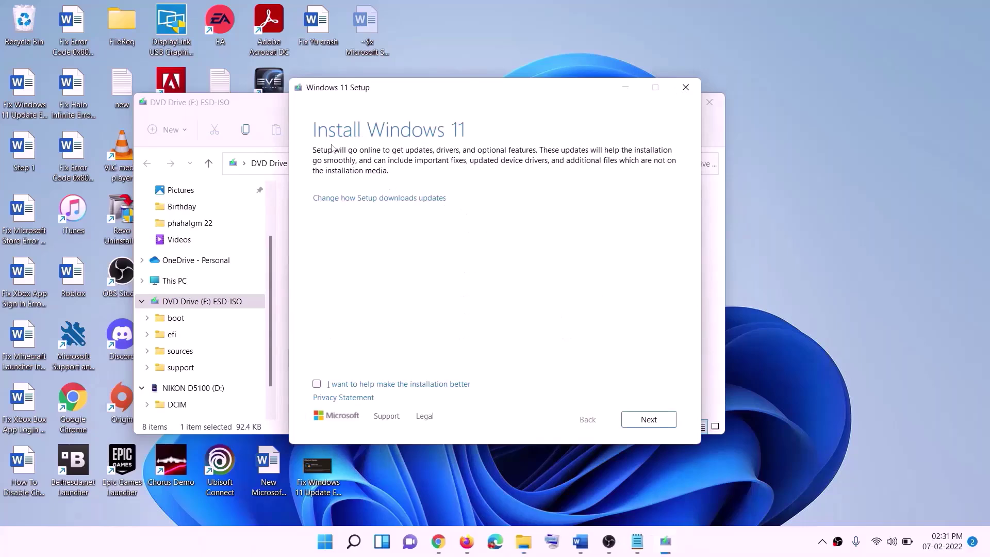
Continue Windows 11 Setup to its update check, and switch to Word to review the Ready to install picture down to its Install option.
{"action": "left_click", "coordinate": [650, 419]}
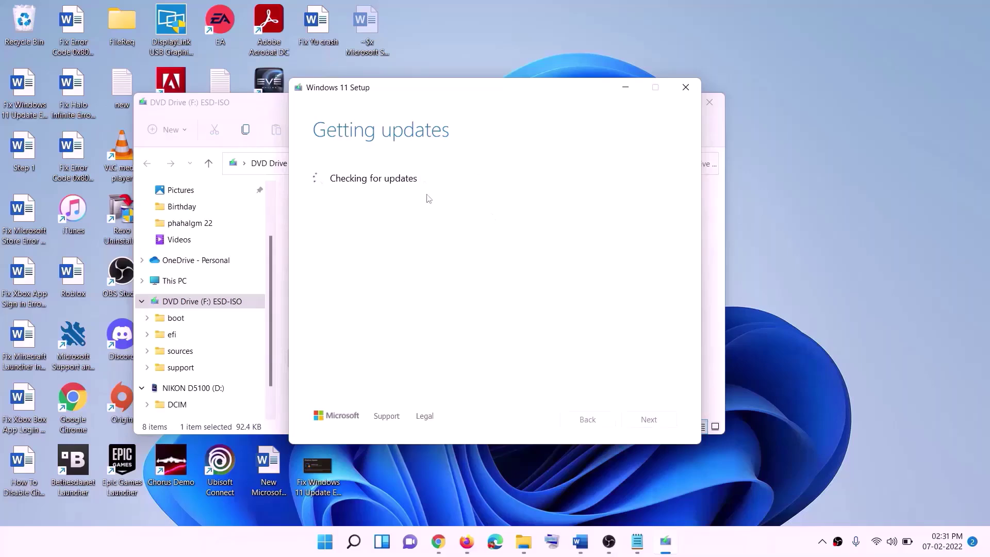
{"action": "key", "text": "alt+Tab"}
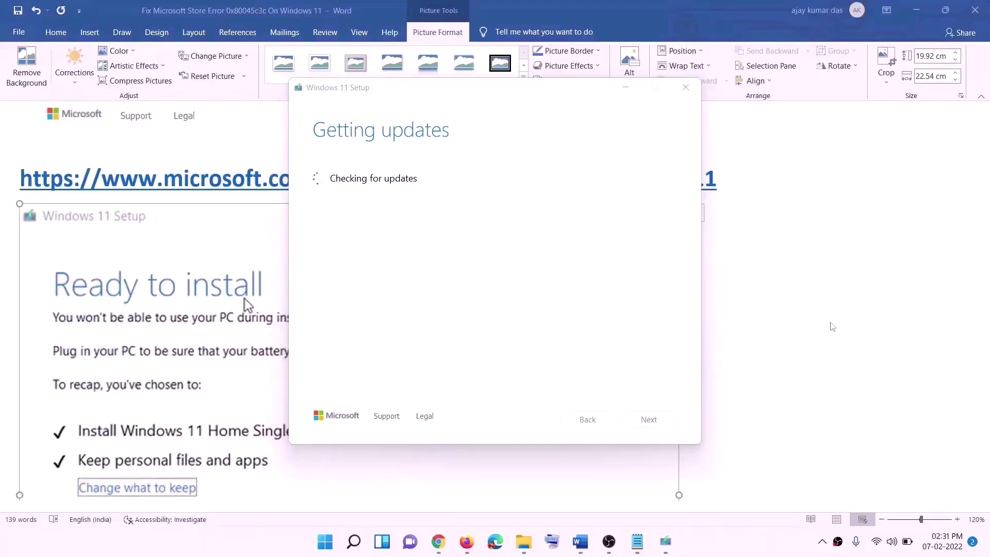
{"action": "scroll", "coordinate": [231, 258], "scroll_direction": "down", "scroll_amount": 2}
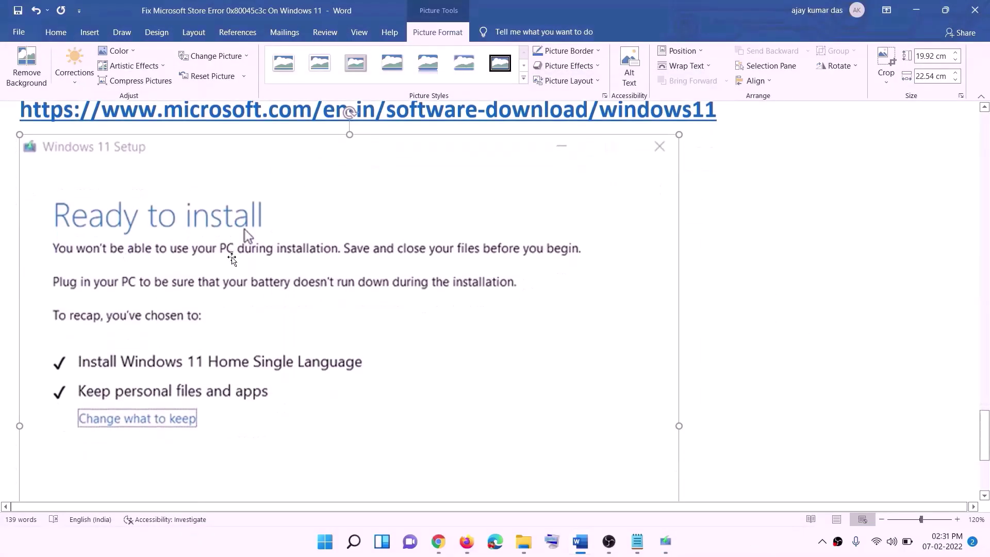
{"action": "scroll", "coordinate": [232, 259], "scroll_direction": "down", "scroll_amount": 1}
{"action": "scroll", "coordinate": [195, 327], "scroll_direction": "down", "scroll_amount": 1}
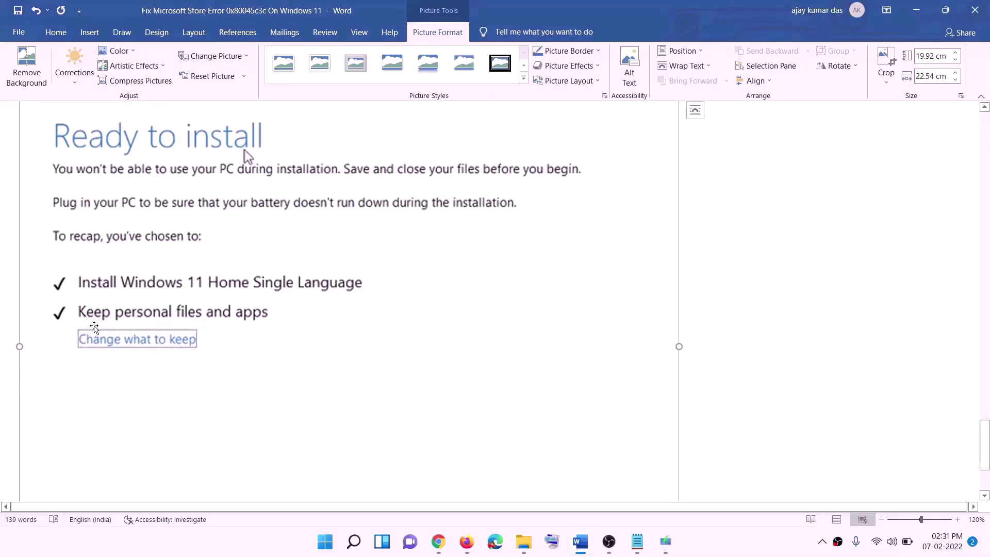
{"action": "scroll", "coordinate": [367, 323], "scroll_direction": "down", "scroll_amount": 3}
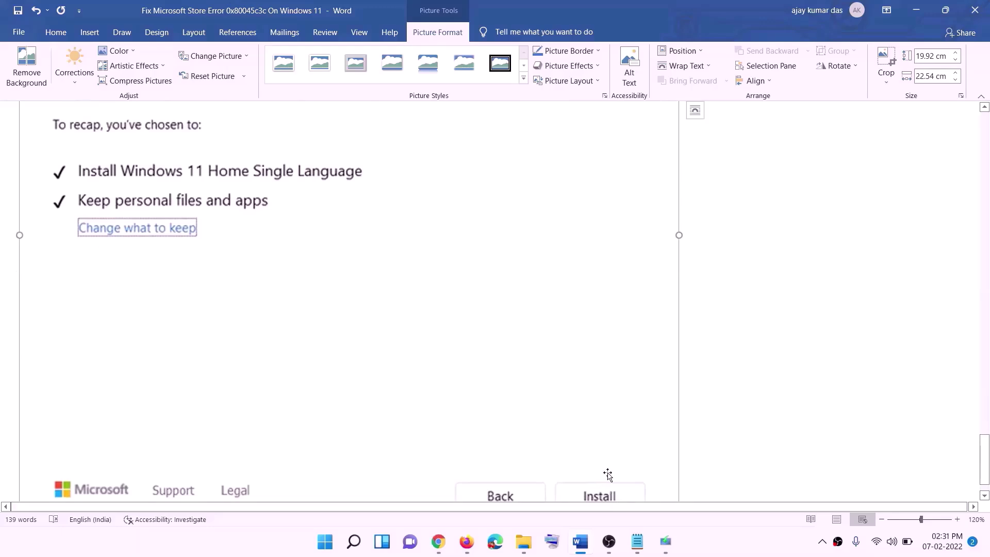
{"action": "scroll", "coordinate": [526, 384], "scroll_direction": "up", "scroll_amount": 7}
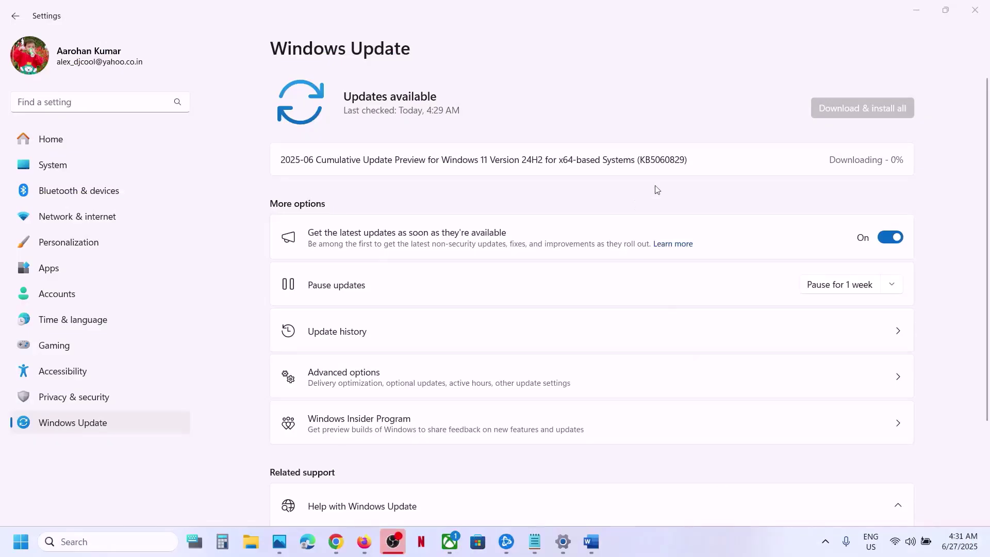
Highlight the KB5060829 number in the title of the 2025-06 cumulative update preview on the Windows Update page.
{"action": "double_click", "coordinate": [662, 162]}
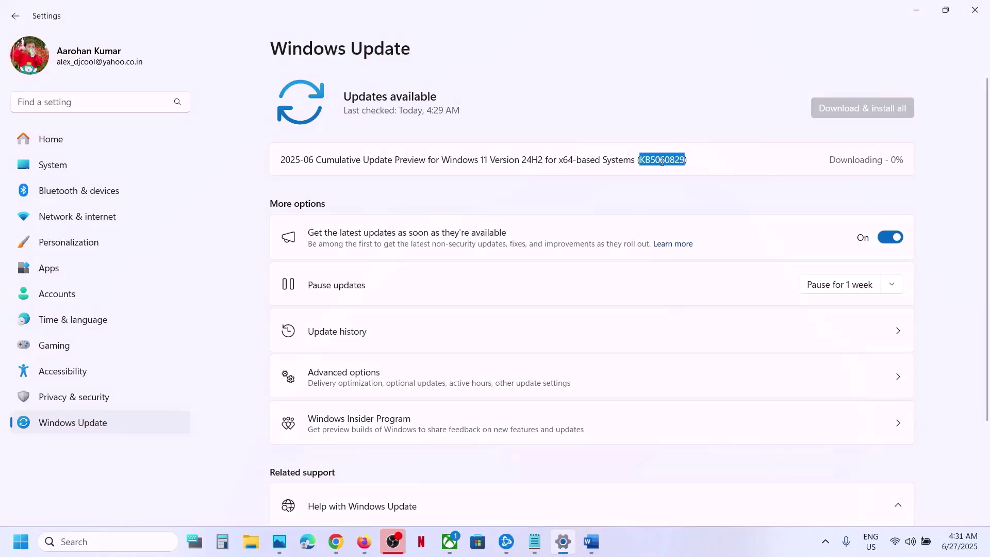
{"action": "left_click", "coordinate": [662, 162]}
{"action": "double_click", "coordinate": [662, 162]}
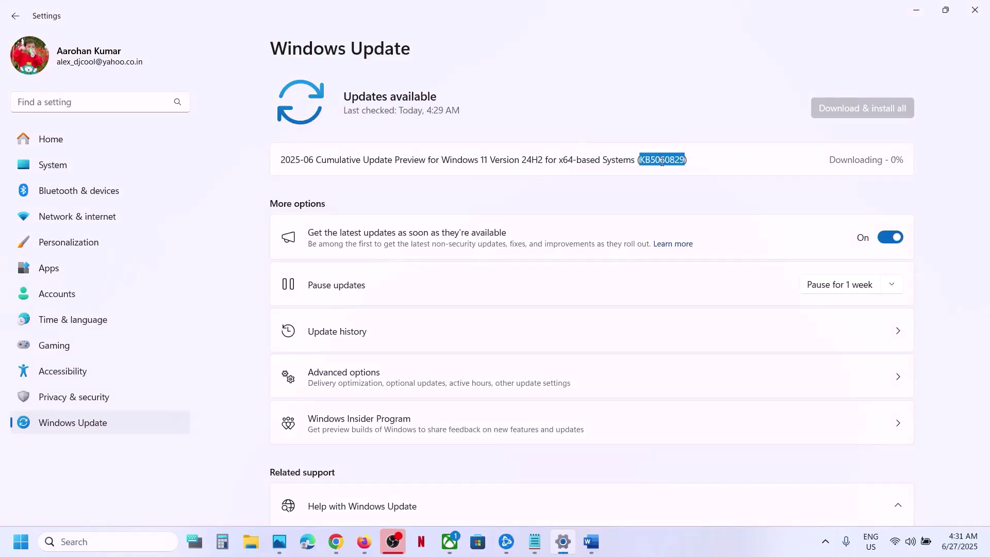
{"action": "left_click", "coordinate": [745, 552]}
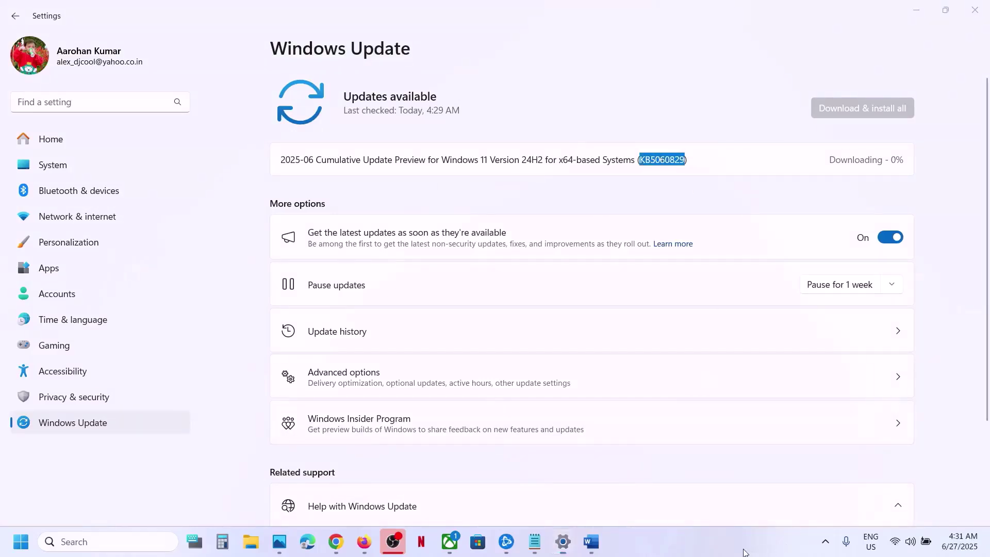